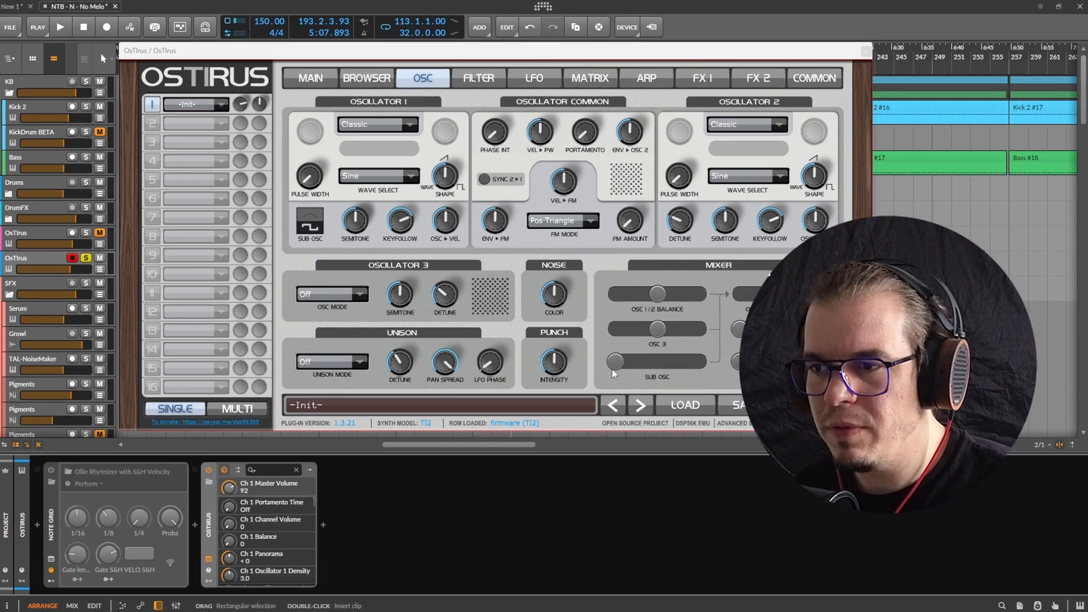
Step: Shift the Osc 1/2 balance fully to oscillator 1 and set oscillator 1 to the Grain Complex model with the Sundial 3 wave
drag(657, 292, 579, 290)
click(280, 121)
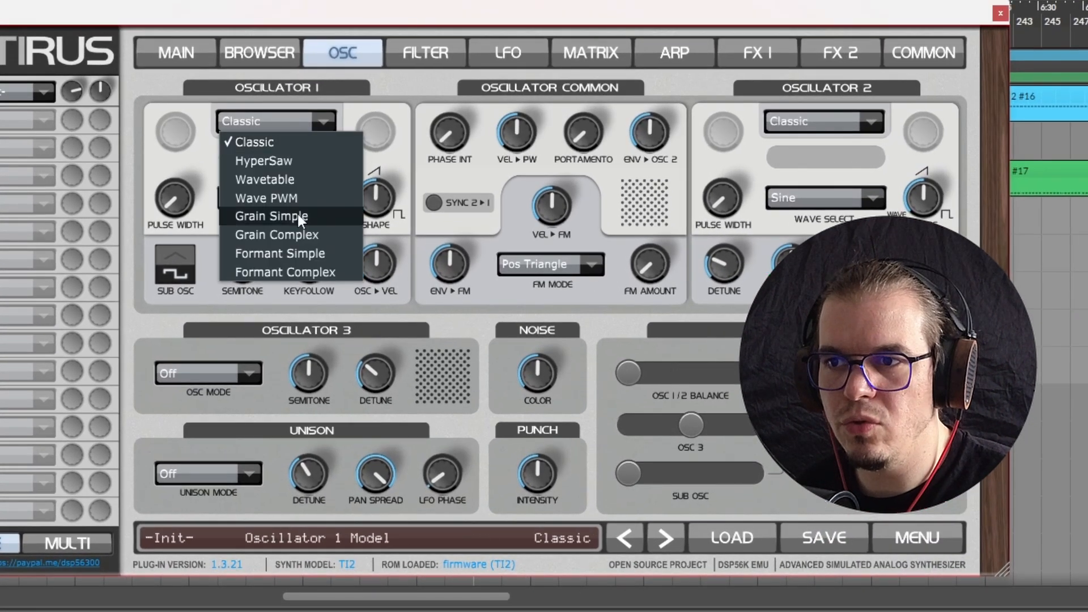
click(301, 234)
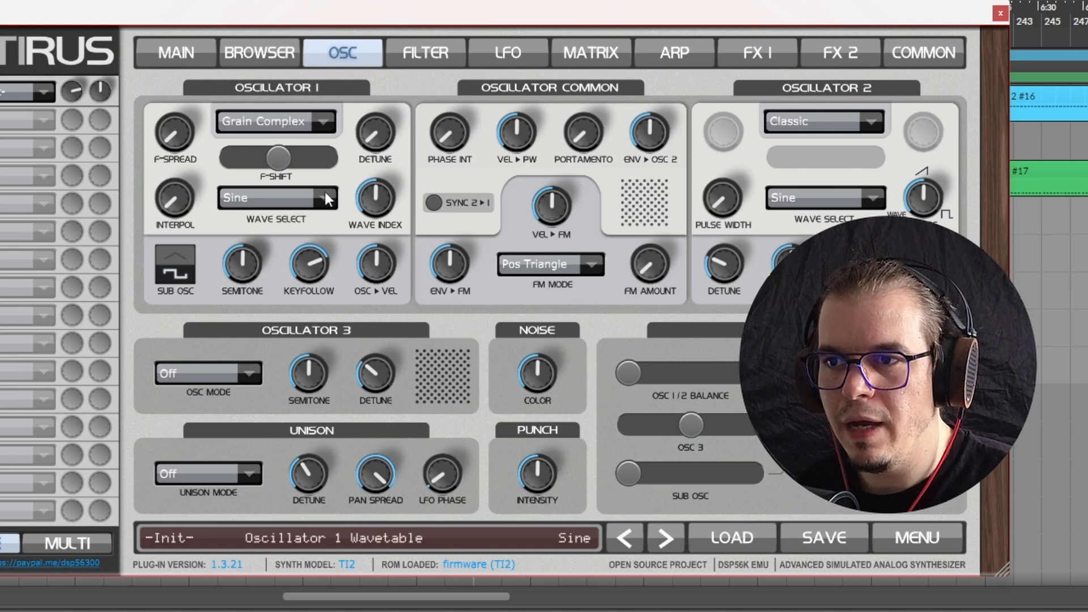
click(303, 205)
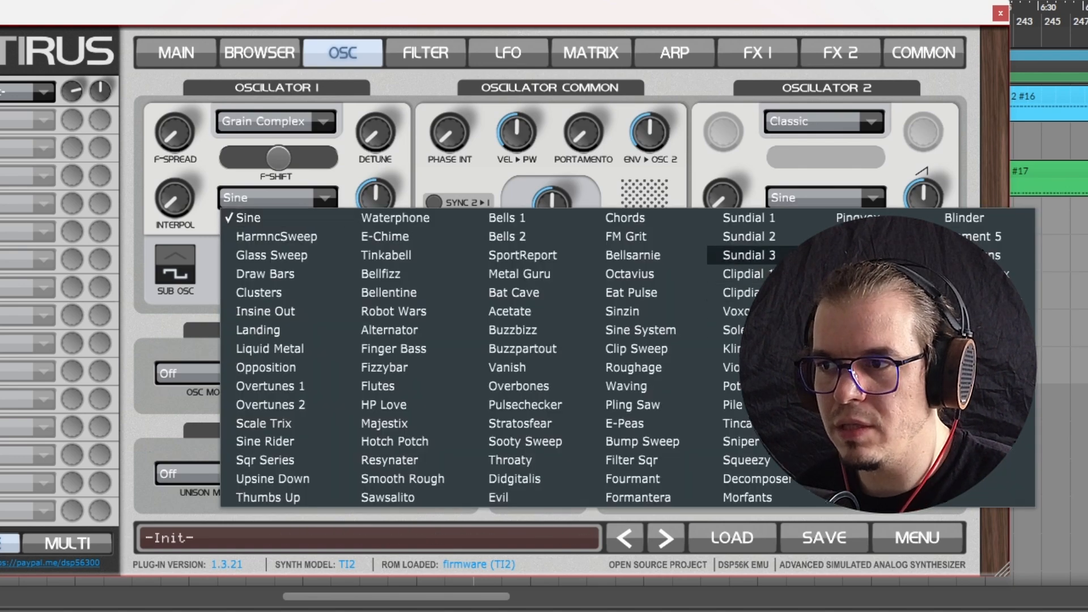
click(742, 255)
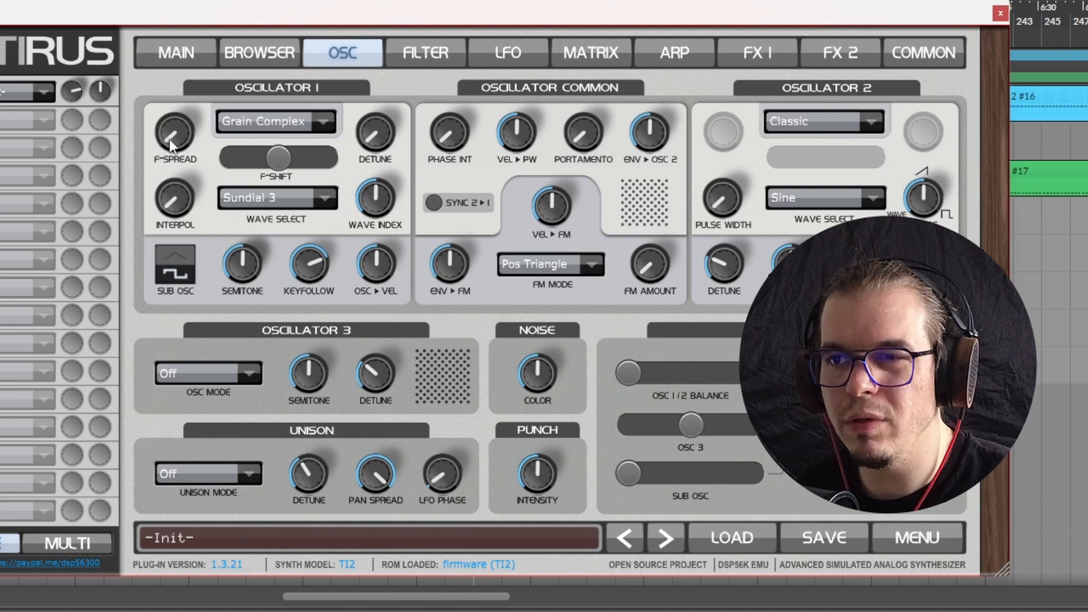
Step: Raise oscillator 1's F-Spread to roughly three quarters and lower its F-Shift slightly below centre
drag(172, 140, 232, 111)
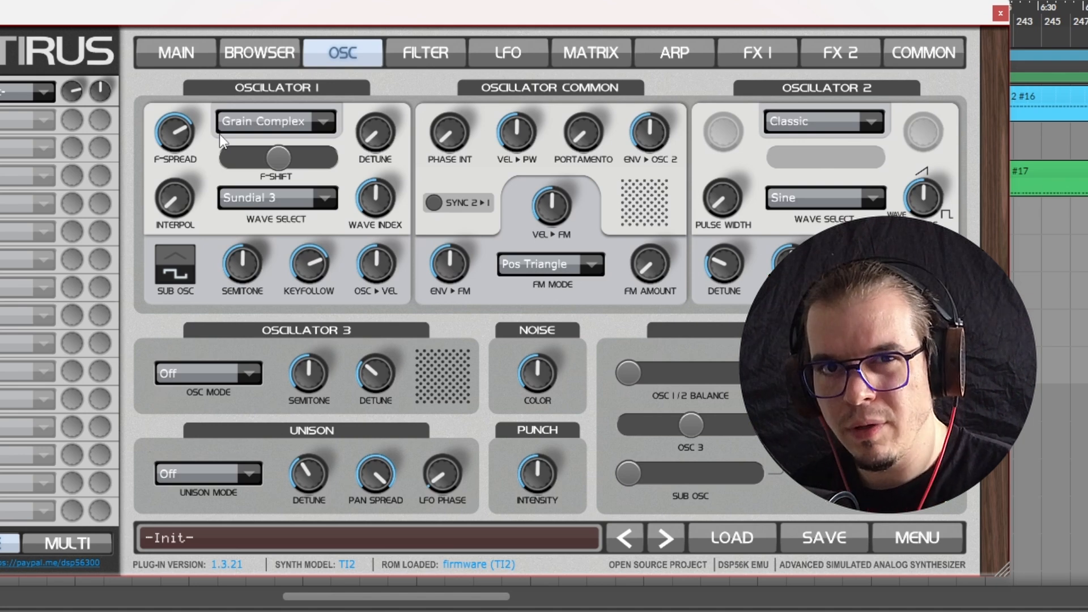
mouse_move(284, 154)
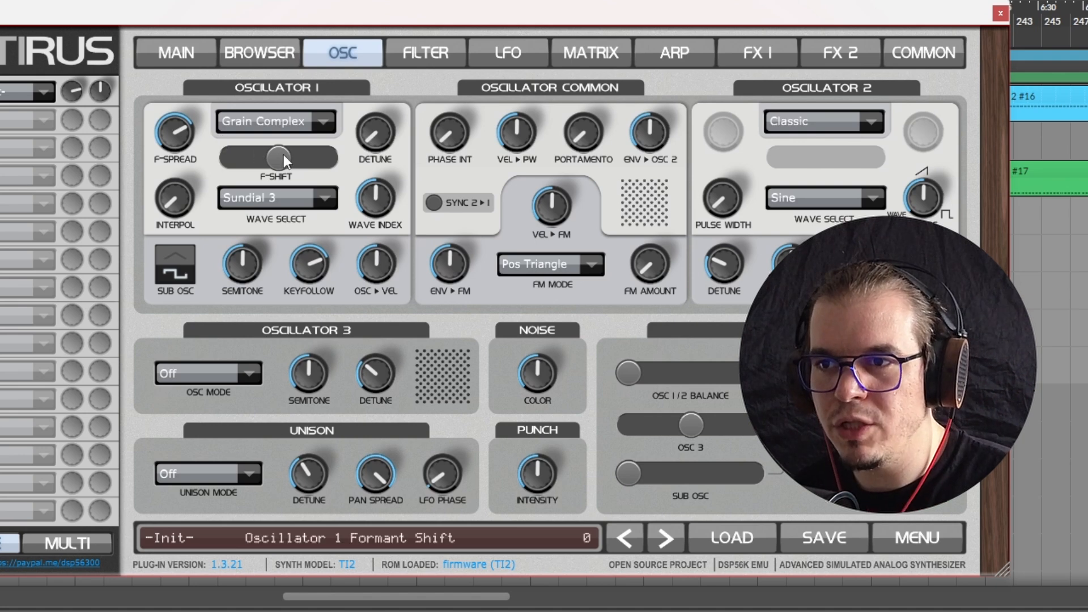
drag(276, 165, 271, 165)
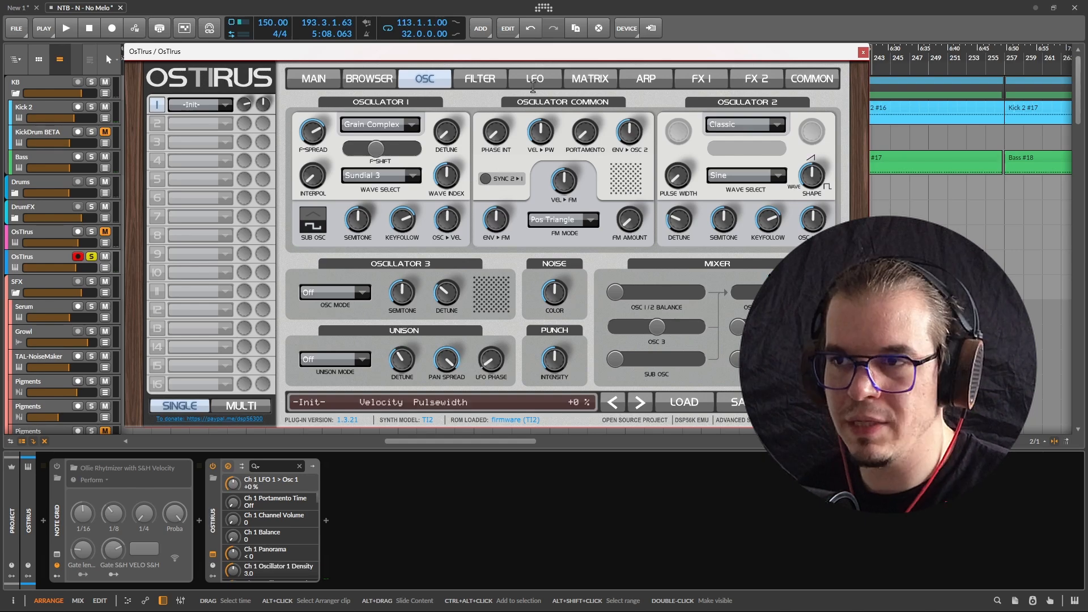
Step: Set LFO 1's modulation of Osc 1 to the positive maximum and its clock to 2/1
click(535, 78)
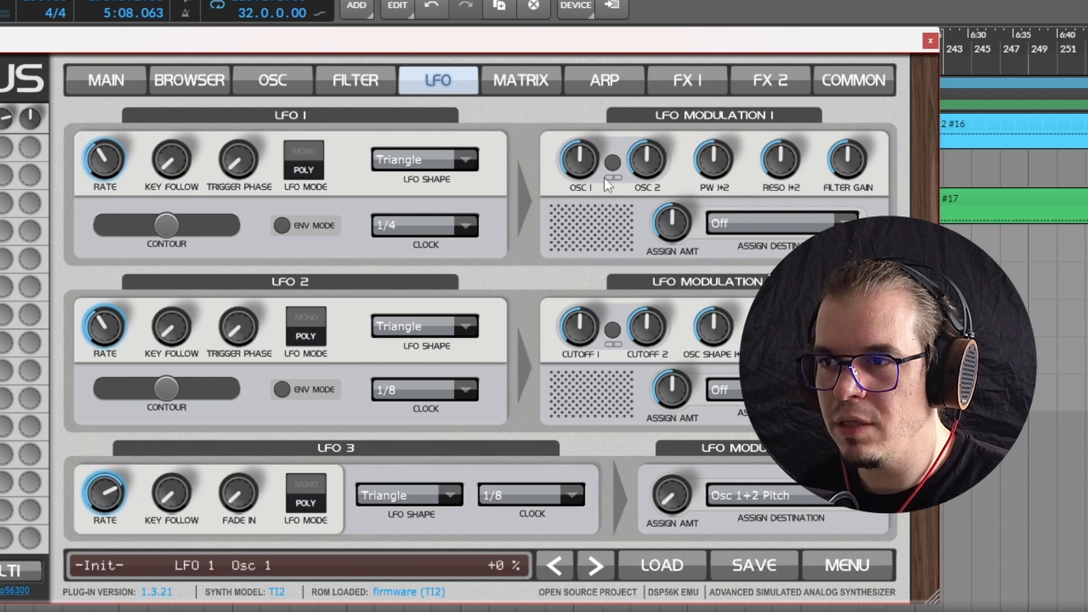
drag(579, 167, 608, 97)
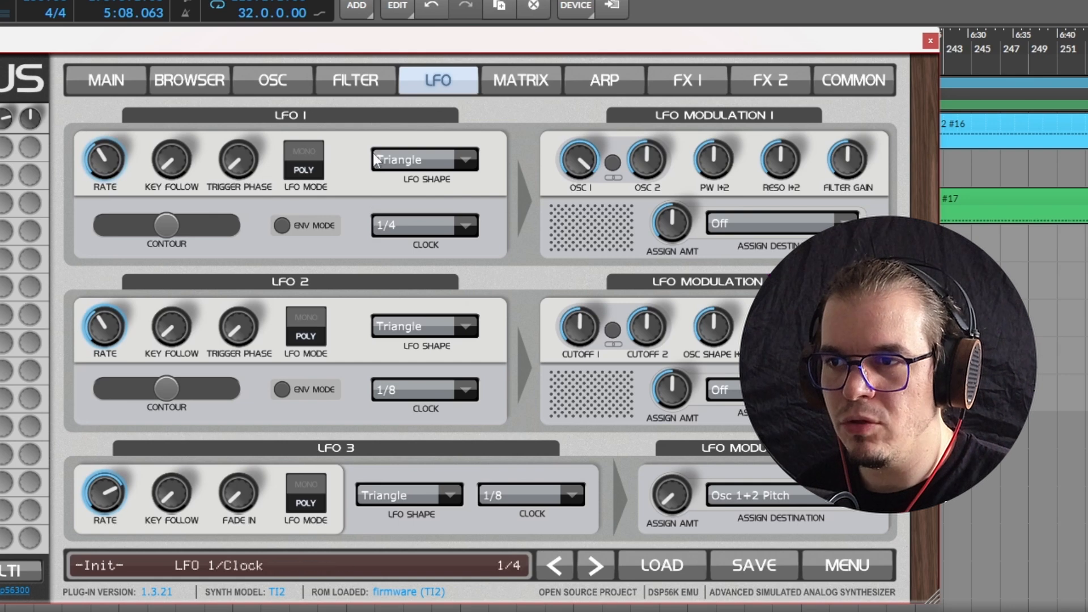
click(444, 223)
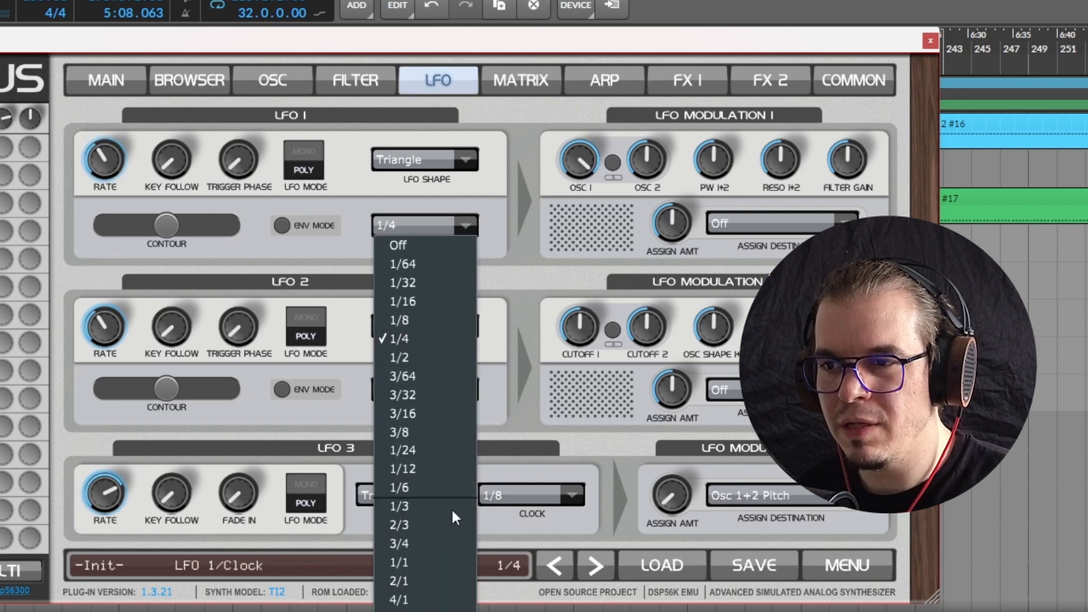
click(446, 581)
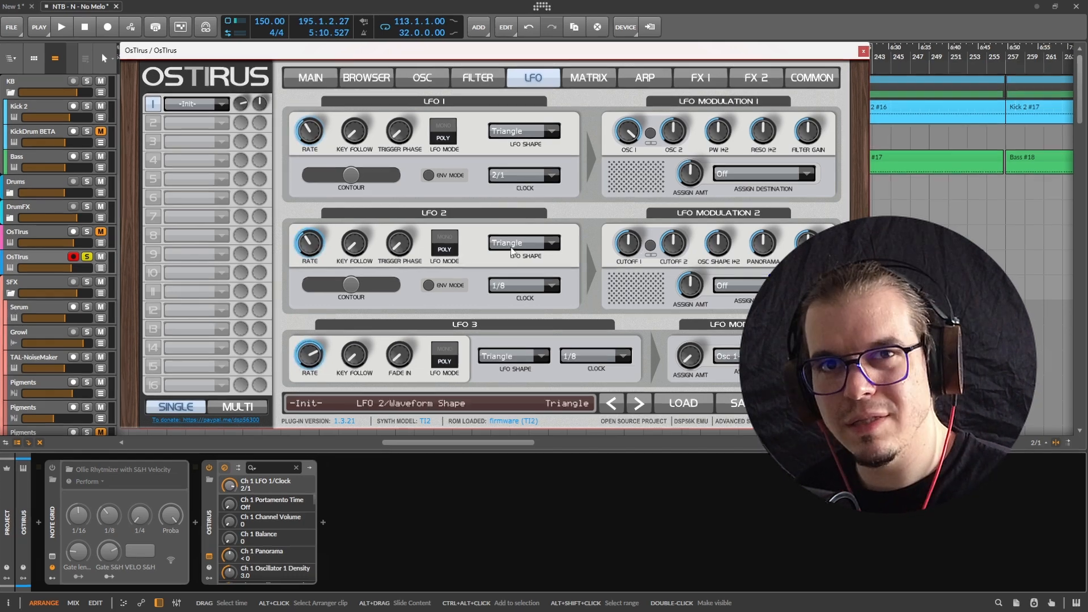
Step: Set LFO 2's shape to S&H and assign it to Osc 1 Pitch with a moderate negative amount
click(511, 252)
click(530, 312)
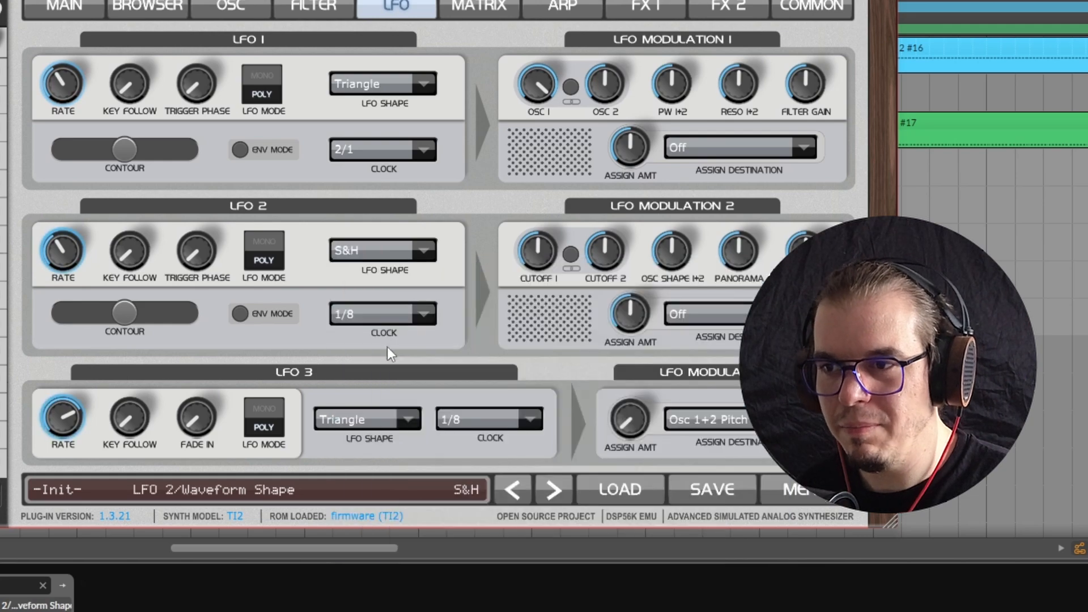
click(723, 317)
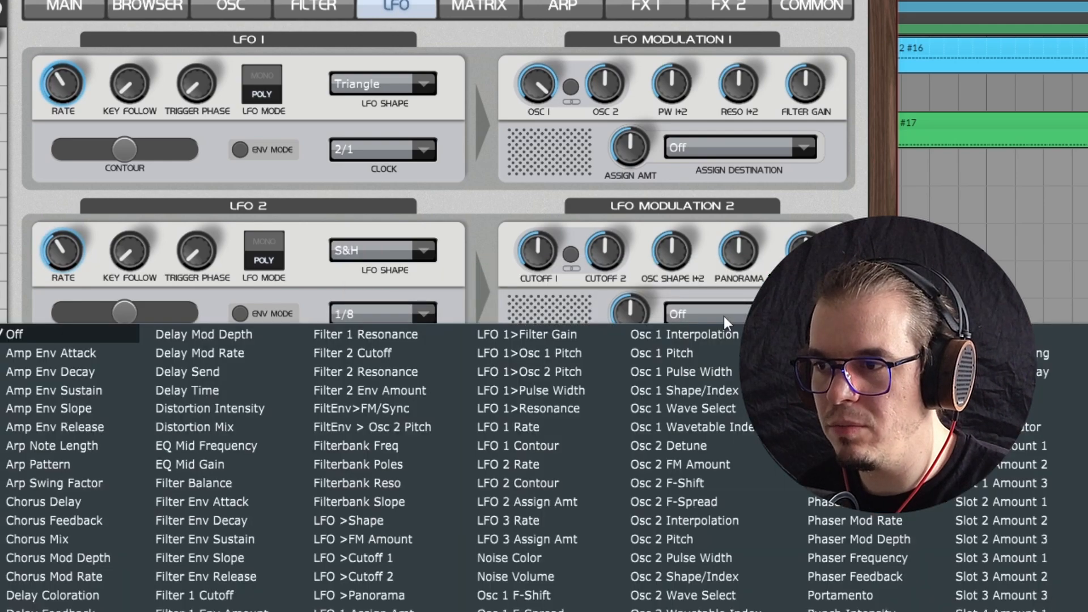
click(668, 353)
drag(634, 321, 598, 284)
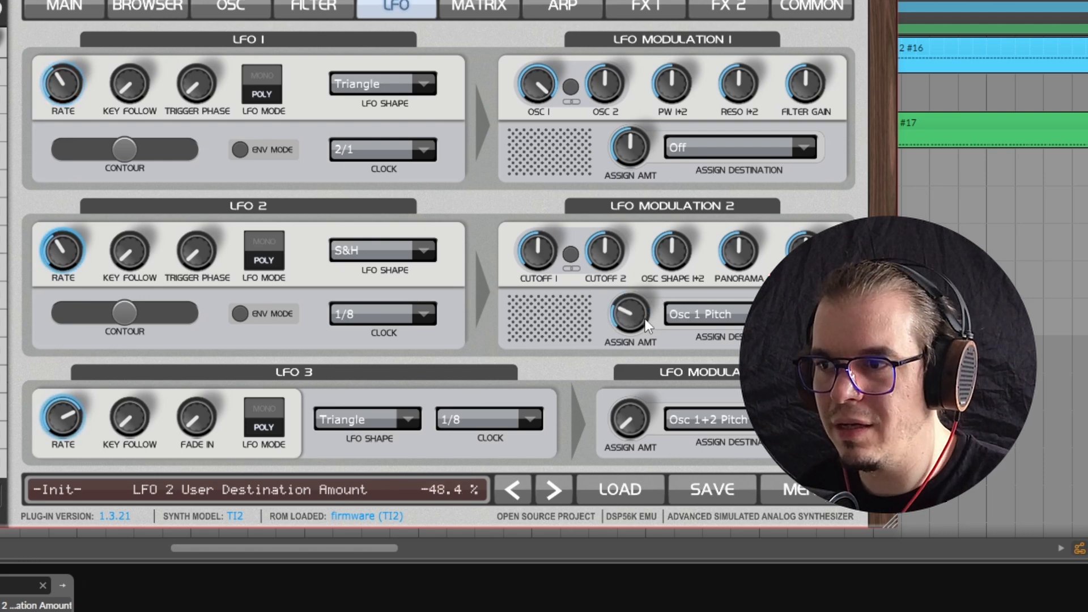
drag(645, 319, 647, 318)
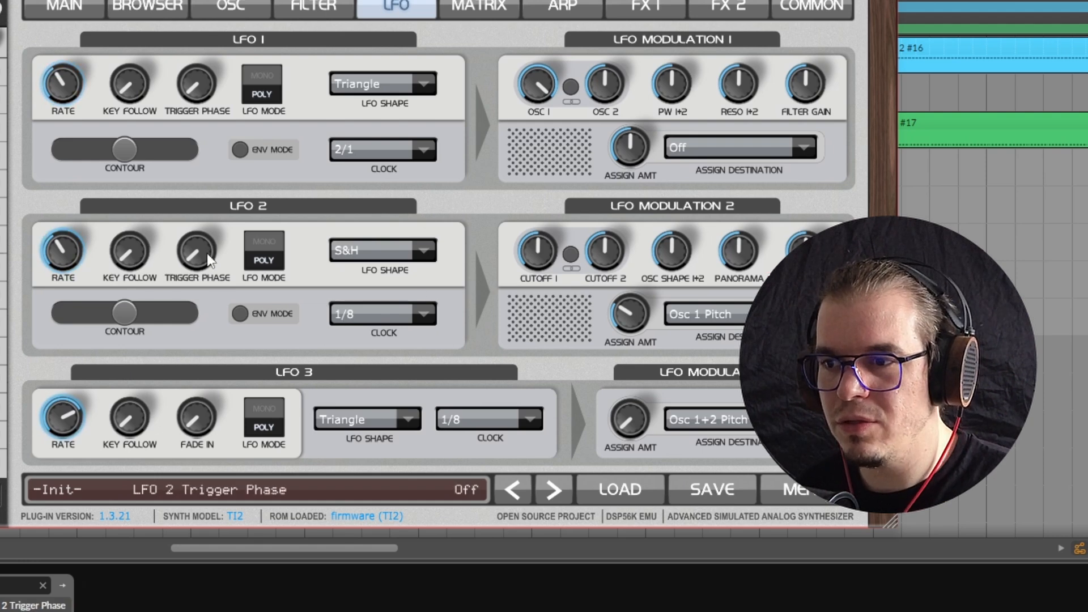
Step: Set LFO 2's trigger phase to 1 and audition the patch with the track
scroll(209, 260, up, 2)
scroll(210, 259, down, 1)
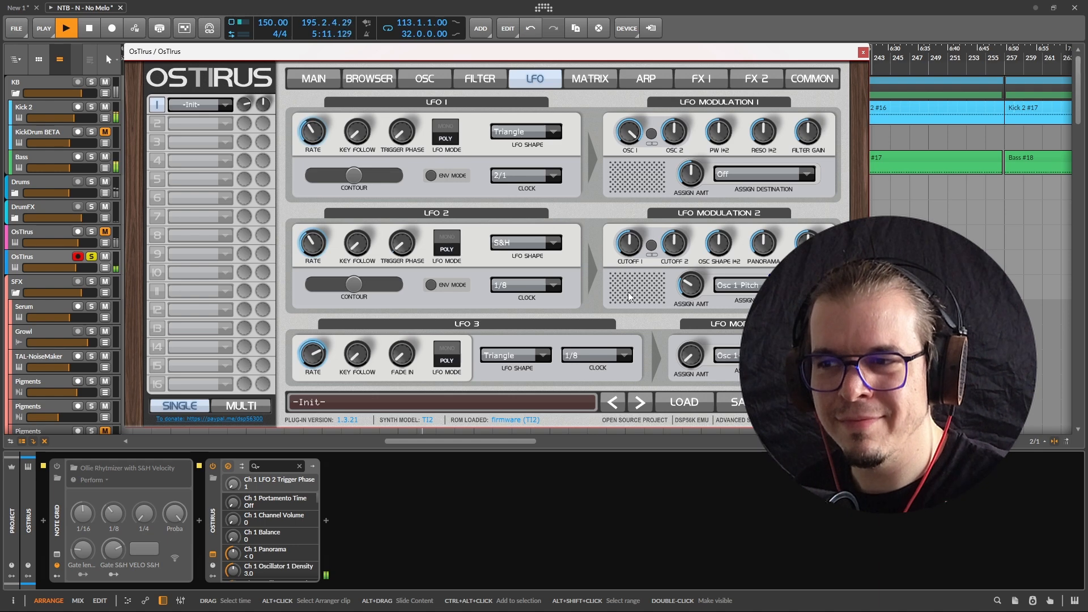
key(space)
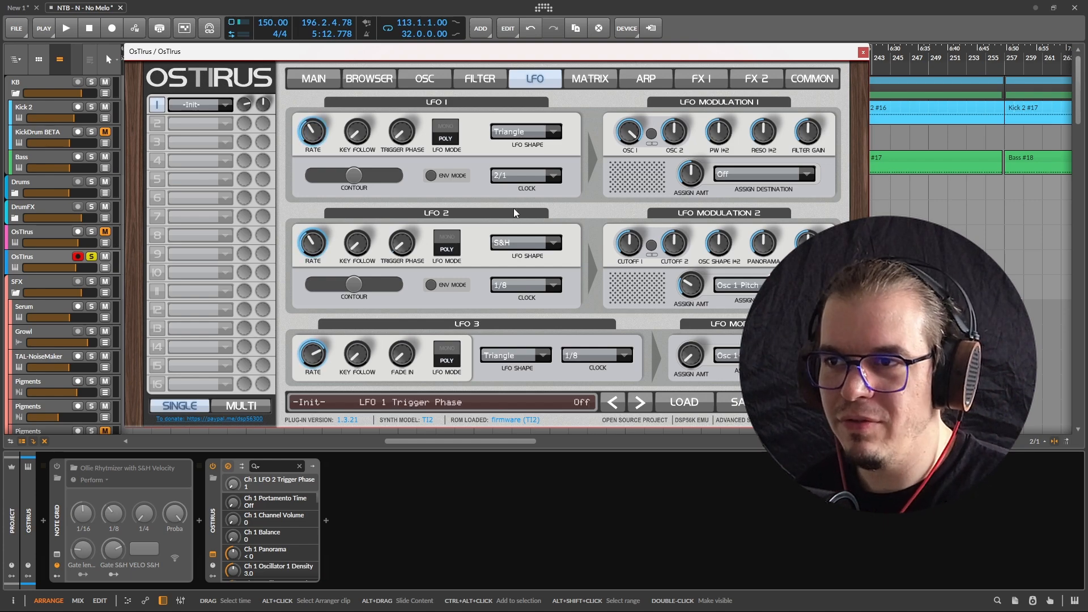
Step: Shift the filter balance fully to filter 1, set filter 1 to Band Pass and the filter routing to Serial 6
click(485, 77)
drag(564, 146, 513, 151)
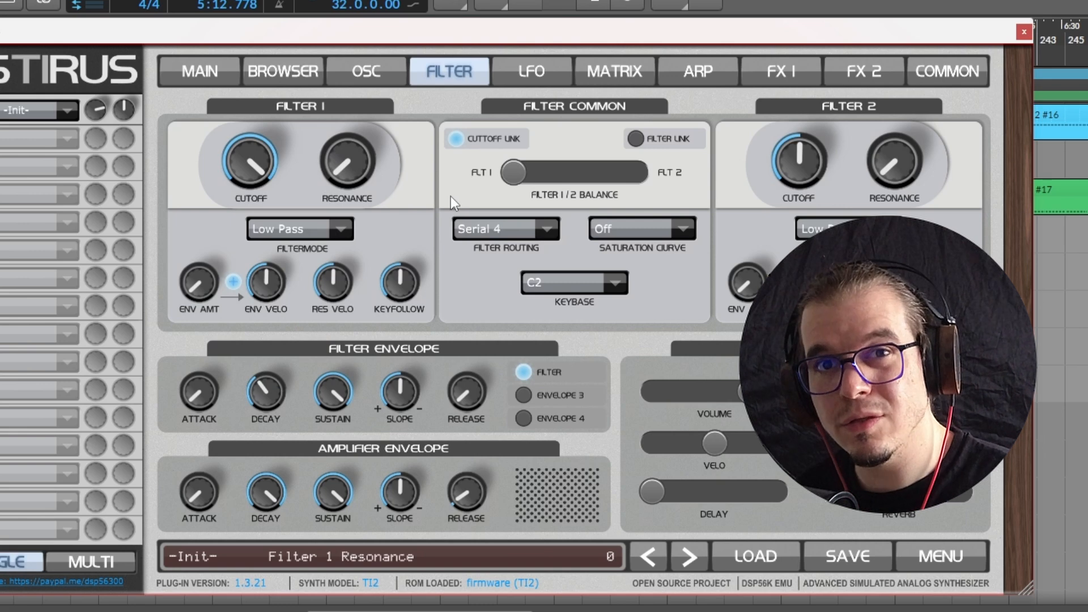
click(287, 228)
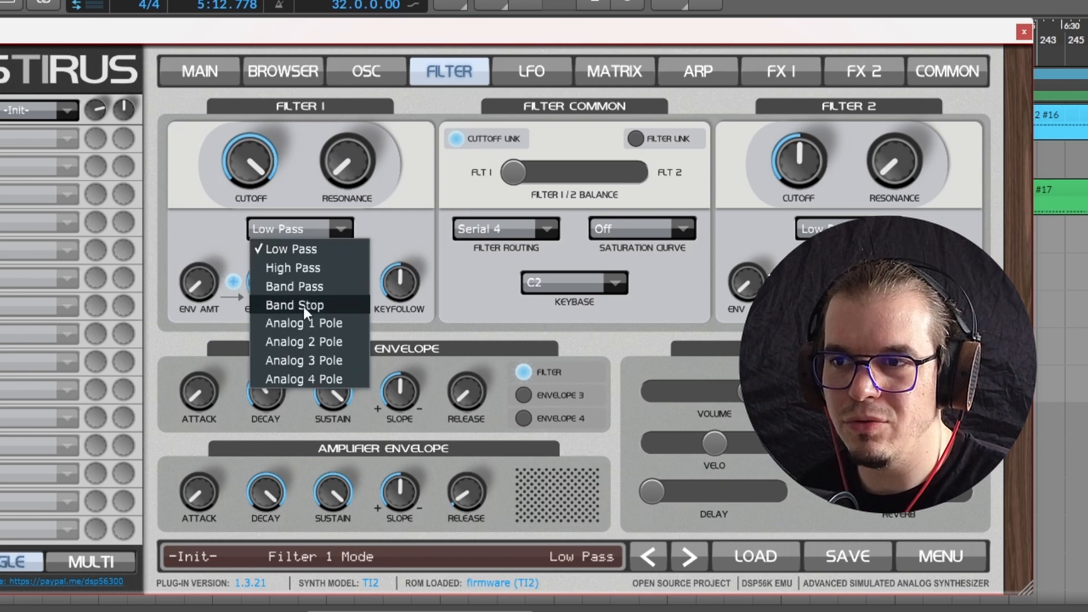
click(305, 290)
click(528, 233)
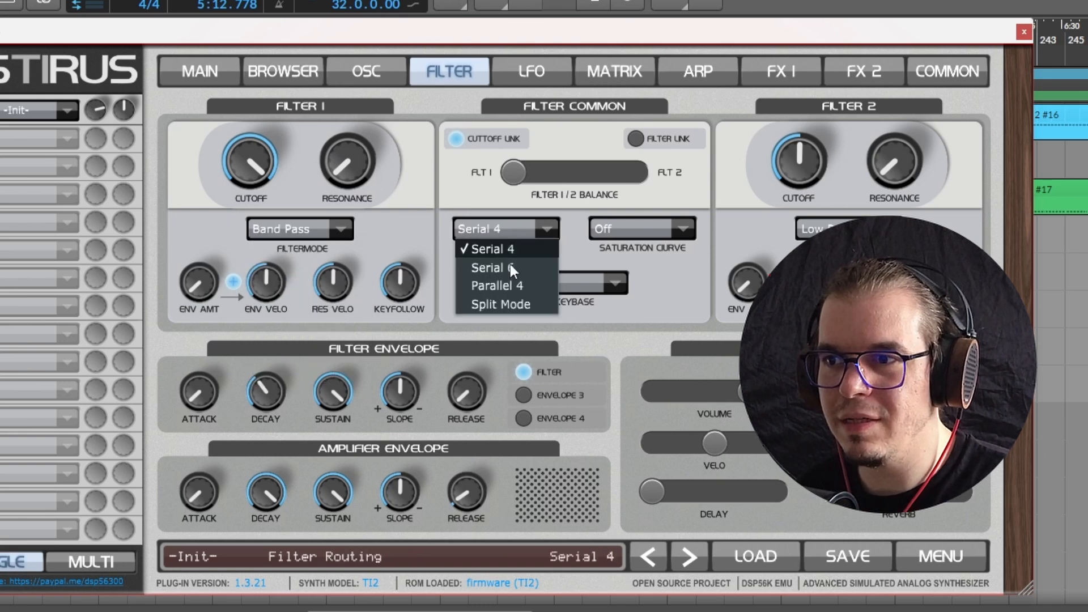
click(514, 270)
Step: Set filter 1's cutoff to 80 and its resonance to 75, and audition the patch
drag(241, 165, 240, 195)
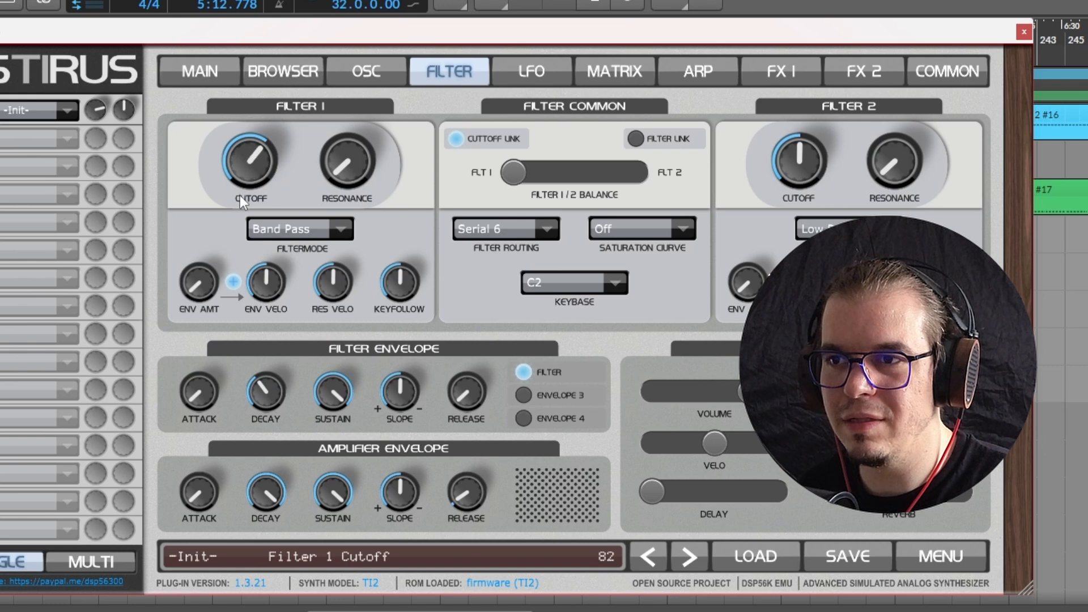
drag(347, 162, 379, 125)
drag(250, 159, 263, 176)
key(space)
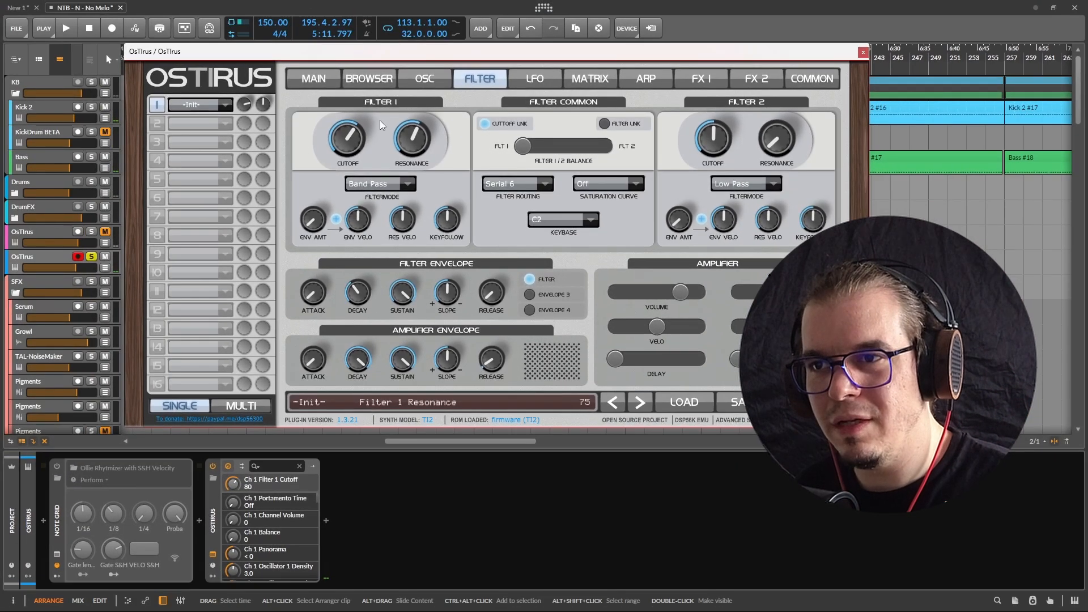
Step: Set LFO 2's modulation of Cutoff 1 to +37.5 % and audition the patch
click(546, 77)
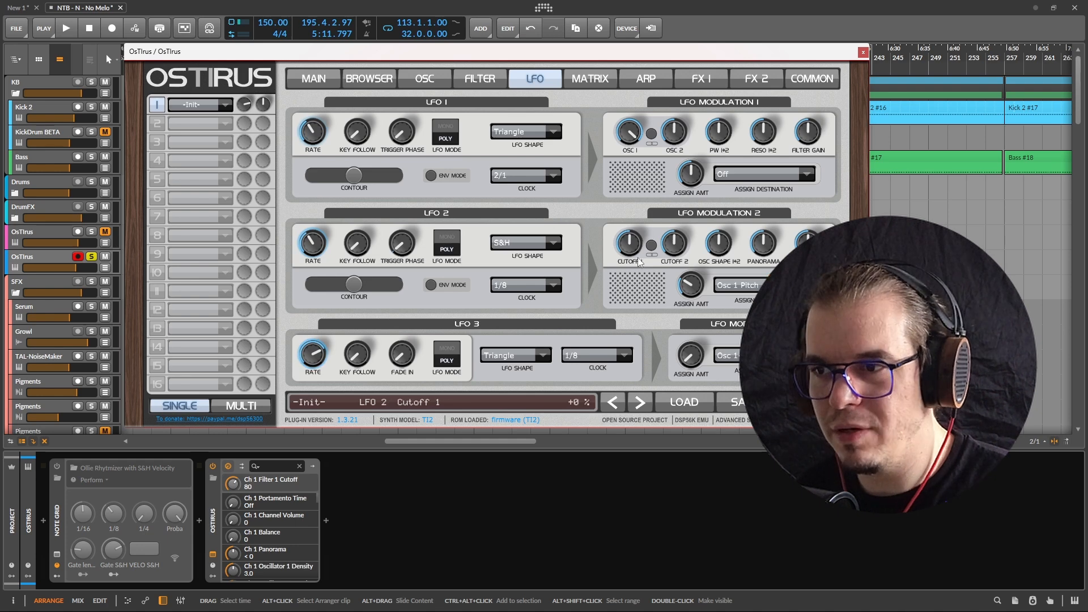
drag(634, 247, 644, 245)
key(space)
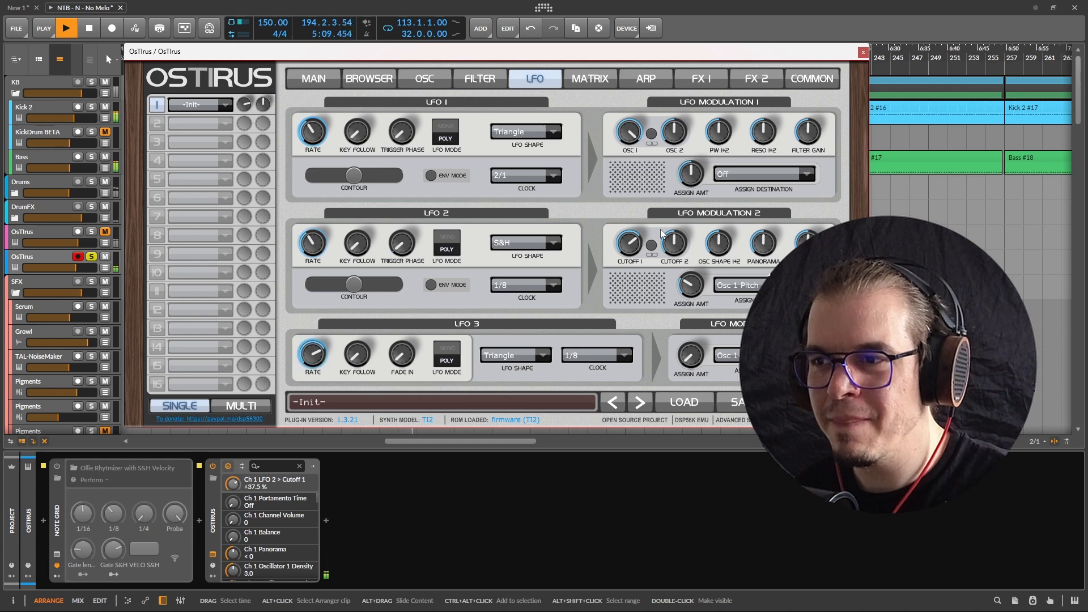
key(space)
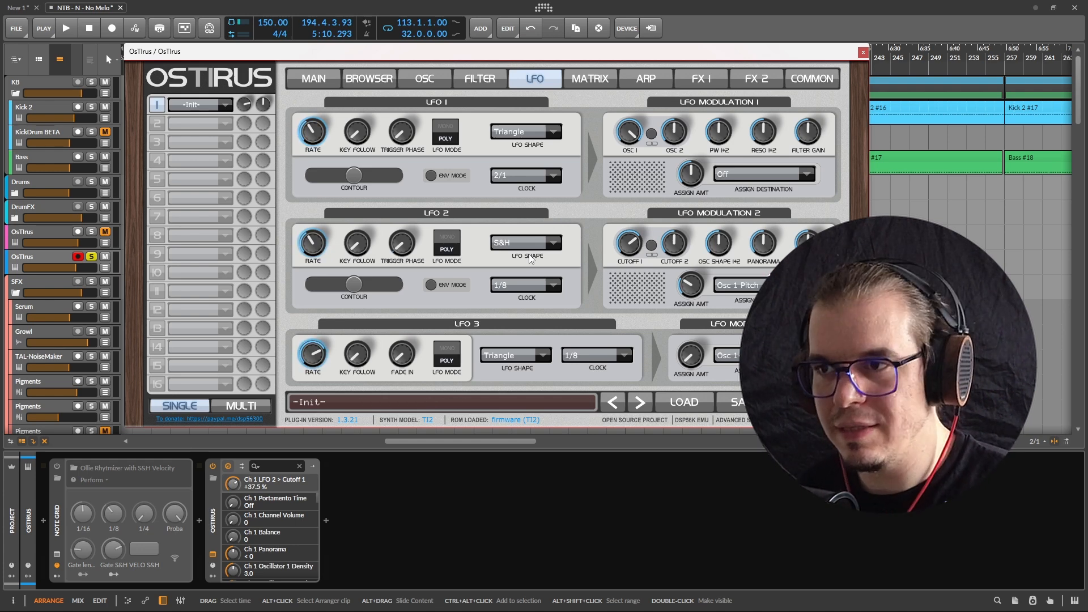
Step: Assign LFO 1 to Filter 1 Cutoff with an amount of -29.7 % and audition the patch
click(782, 174)
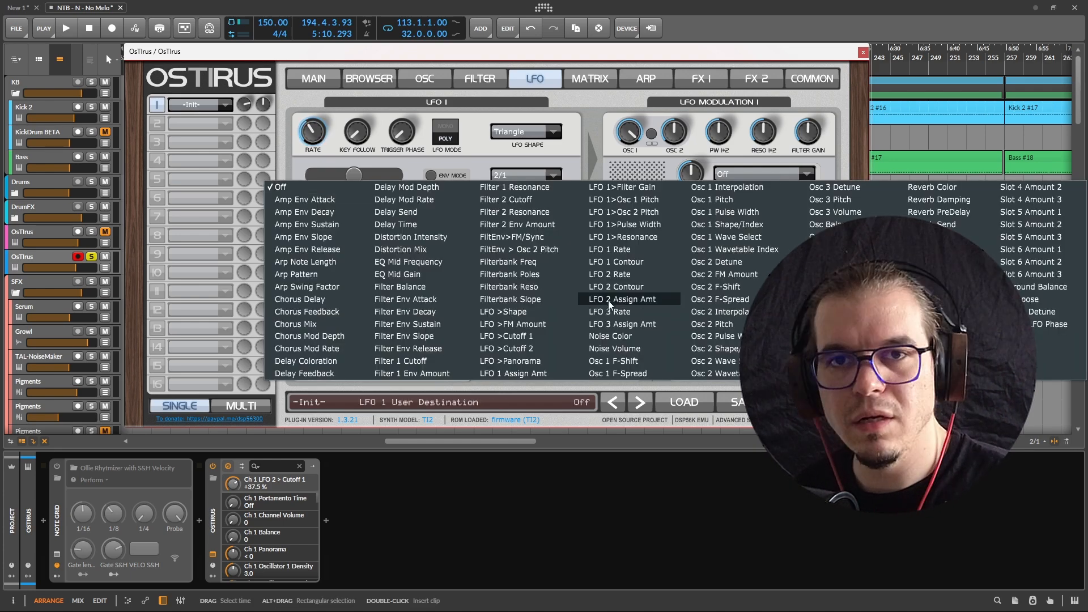
click(400, 362)
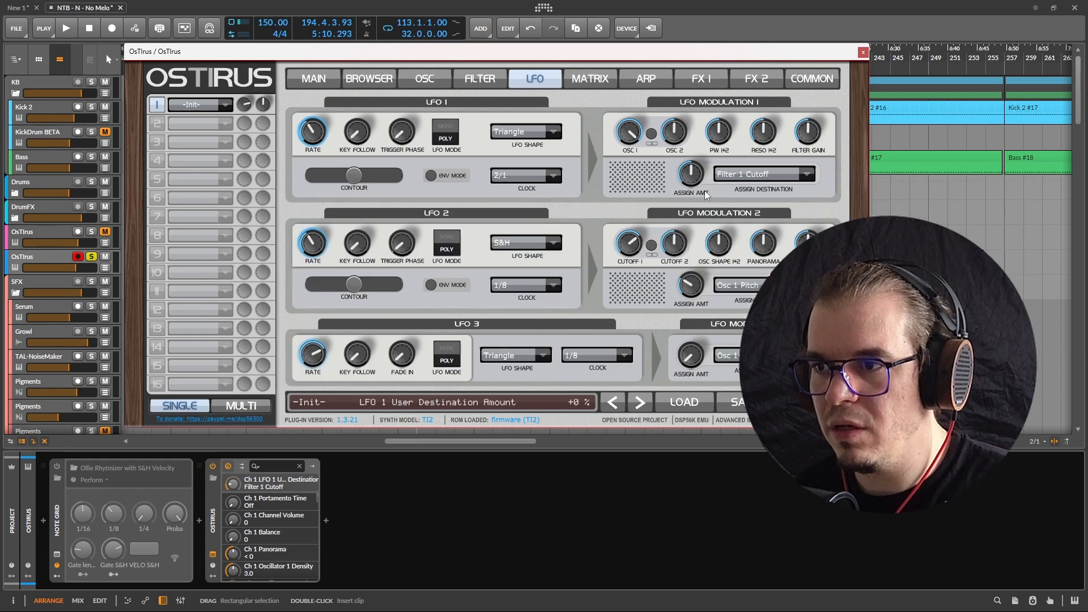
mouse_move(696, 183)
mouse_down()
mouse_move(707, 177)
mouse_move(658, 171)
mouse_move(696, 174)
mouse_up()
key(space)
key(space)
key(space)
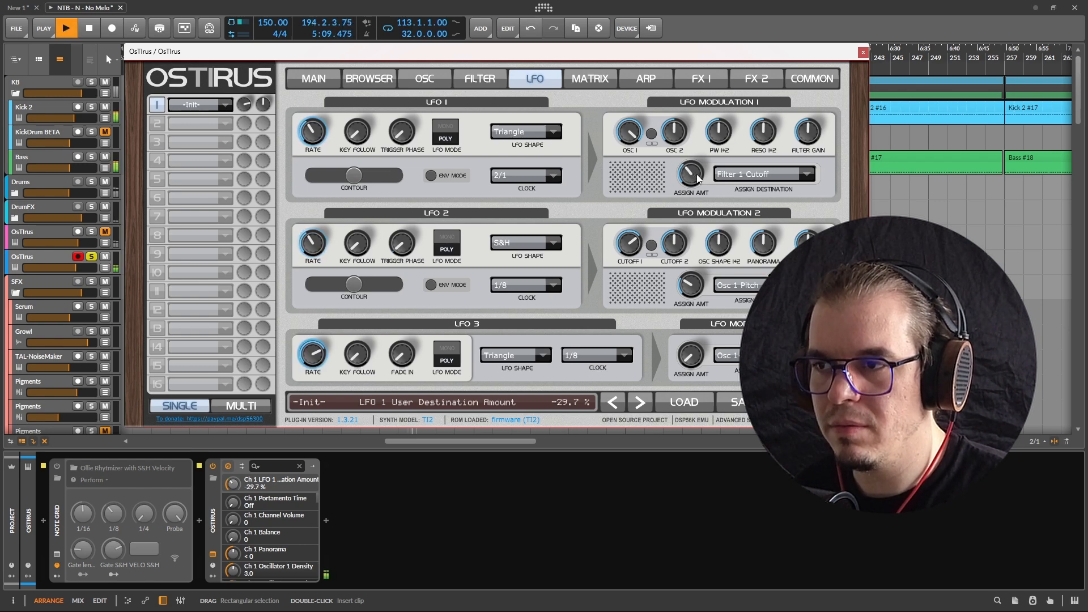
key(space)
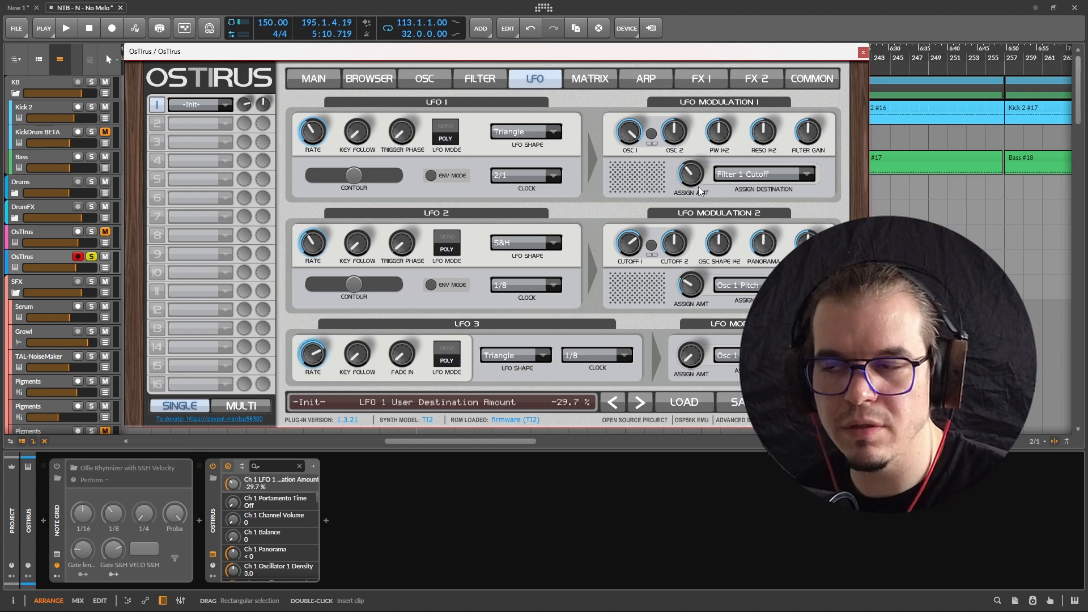
Step: Adjust LFO 1's assign amount for the filter cutoff to -26.6 % during playback
key(space)
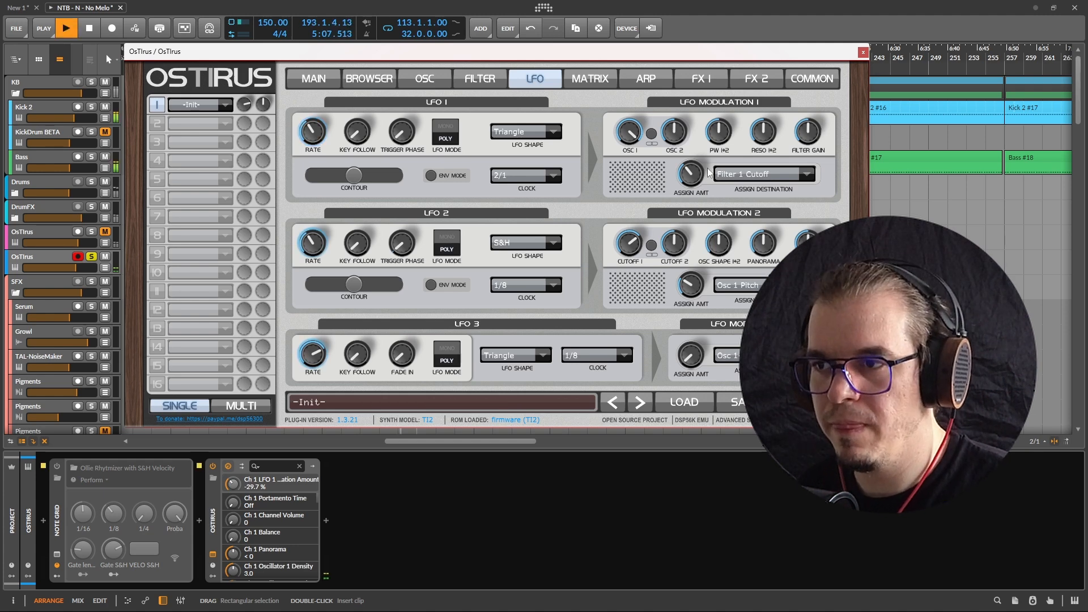
drag(701, 191, 703, 173)
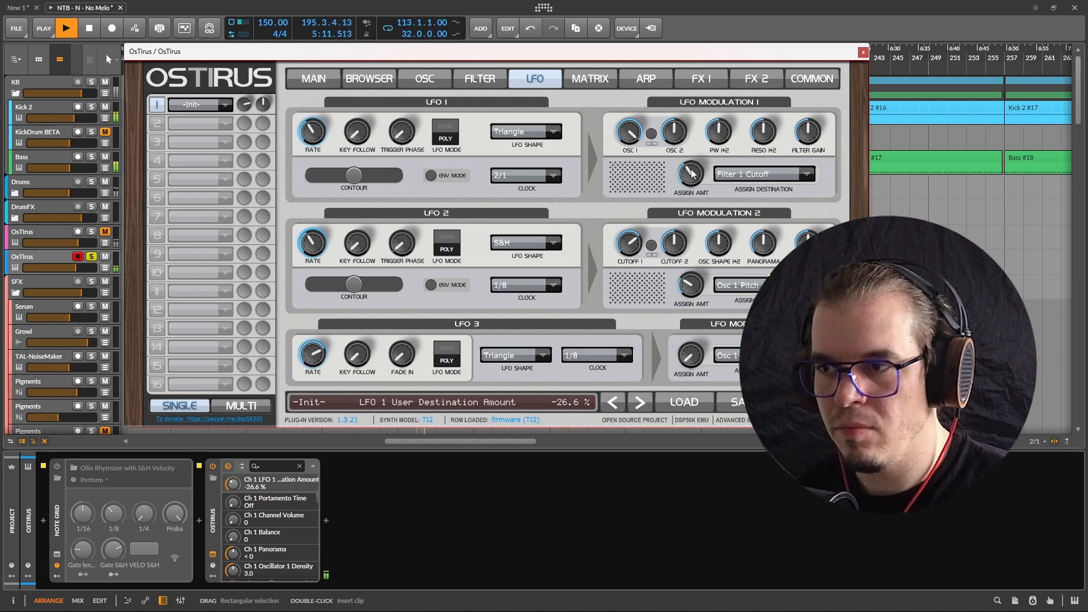
key(space)
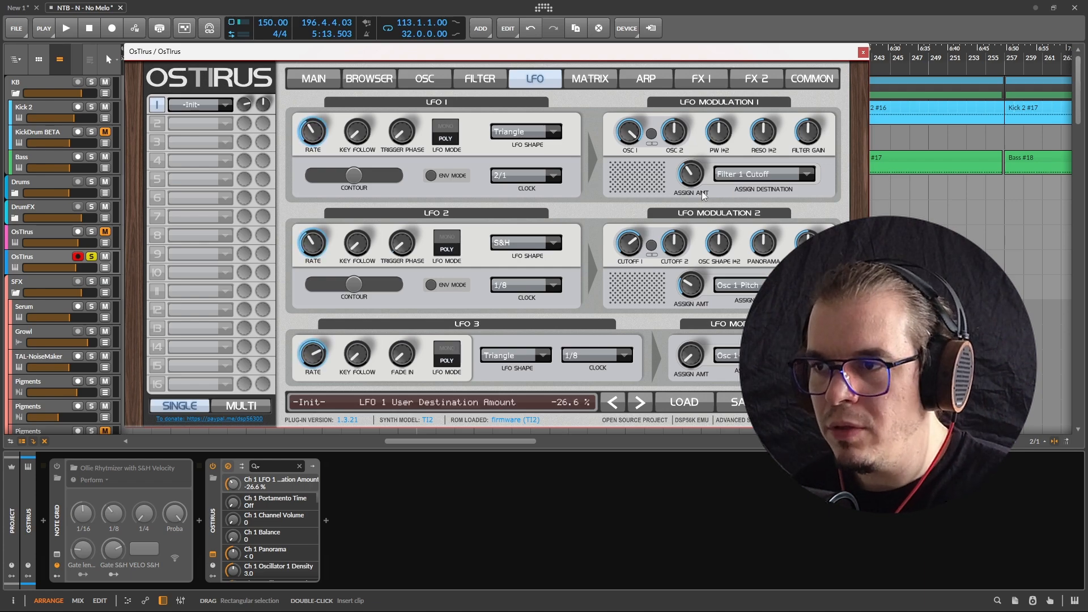
Step: Route LFO 2 unipolar to Osc 1 F-Shift in matrix slot 1 with an amount of +35, and audition the patch
click(591, 77)
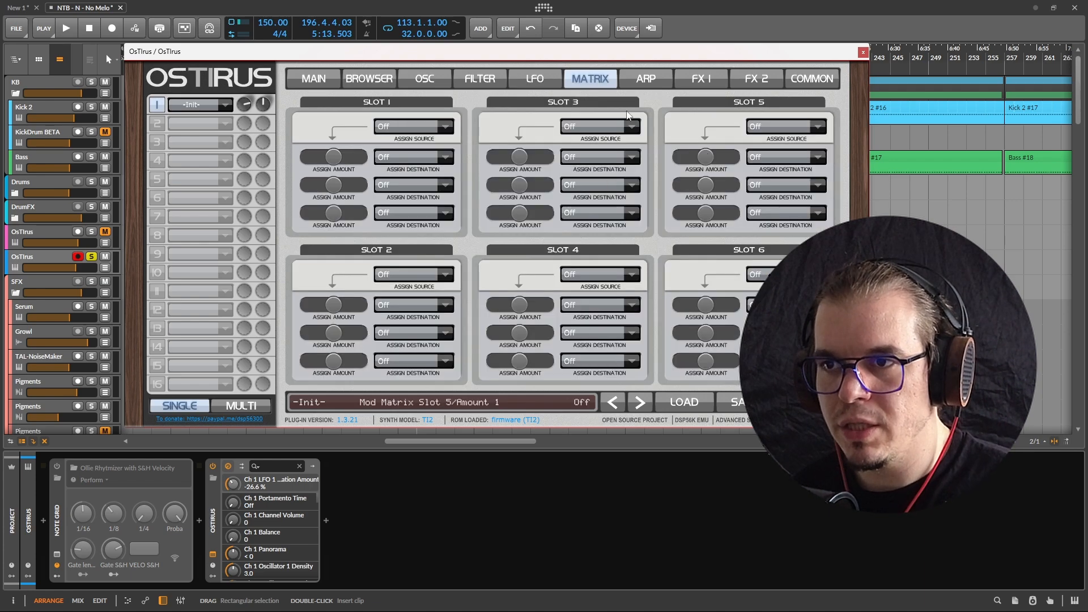
click(431, 124)
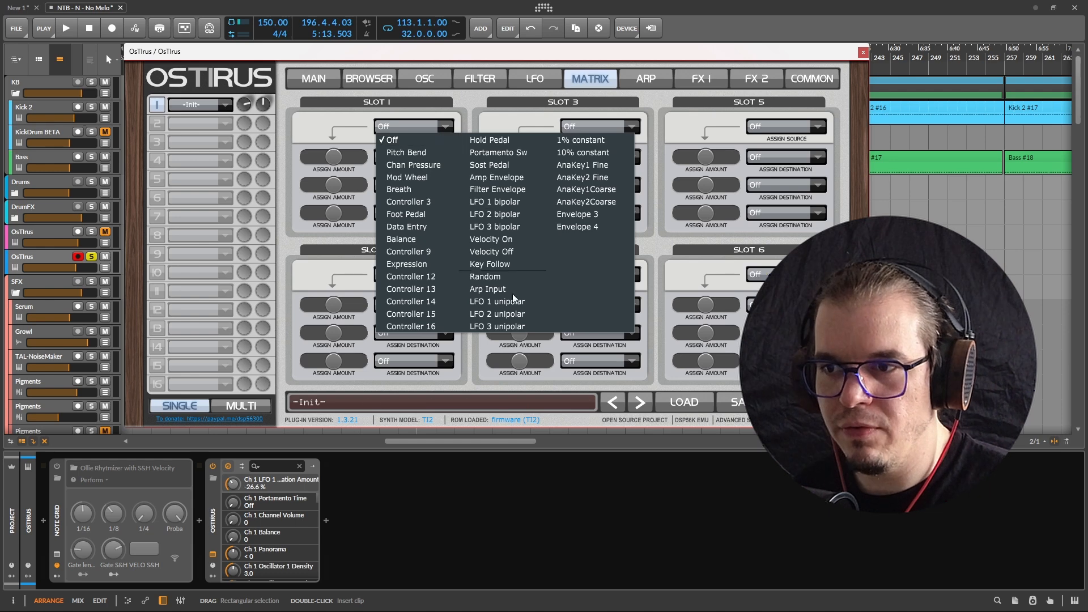
click(510, 314)
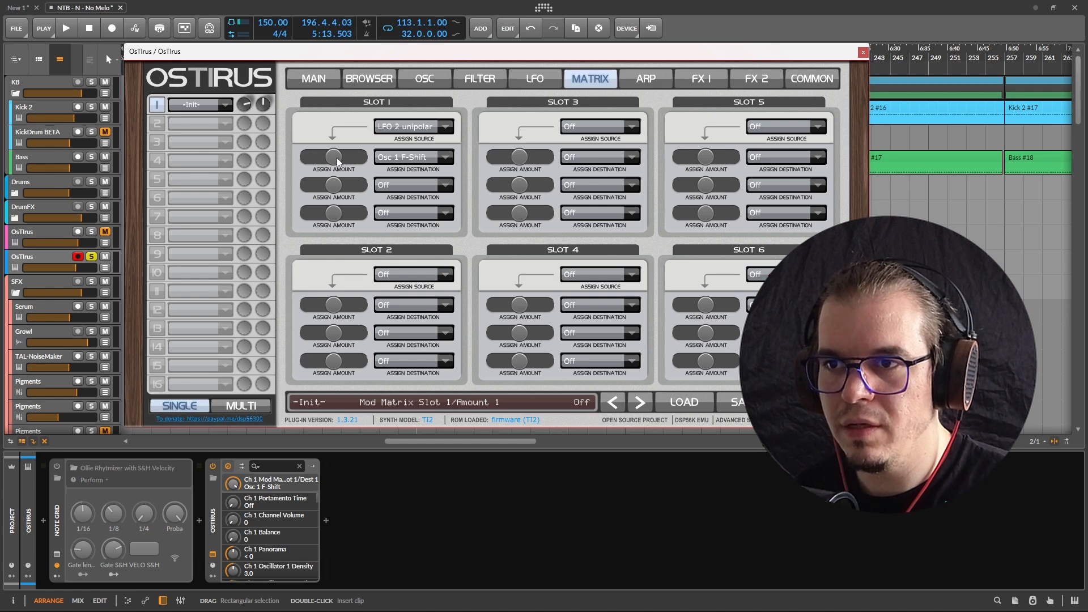
drag(337, 162, 350, 162)
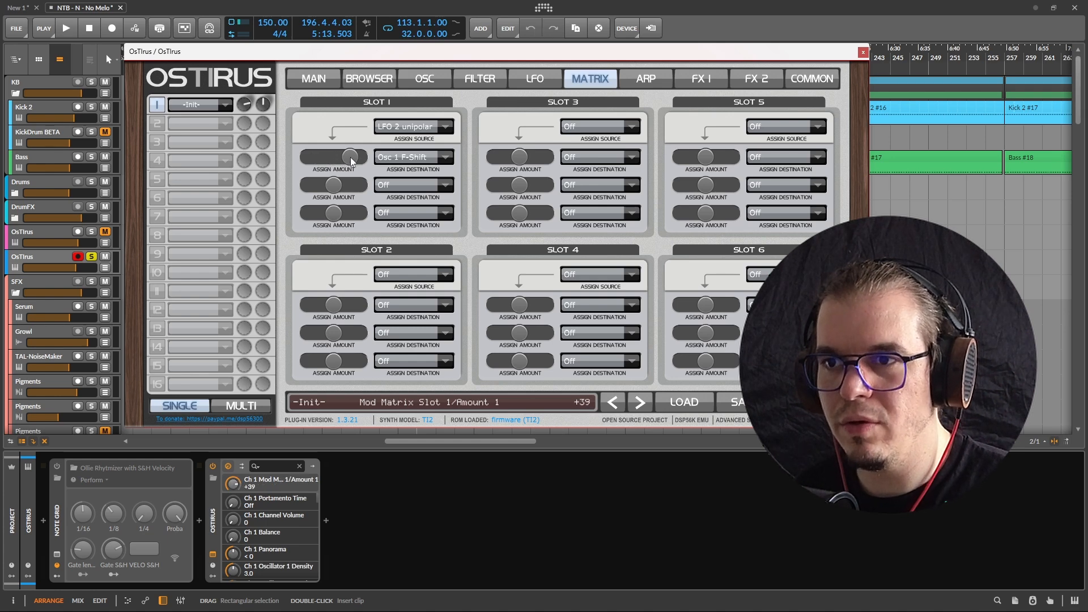
key(space)
drag(350, 158, 348, 161)
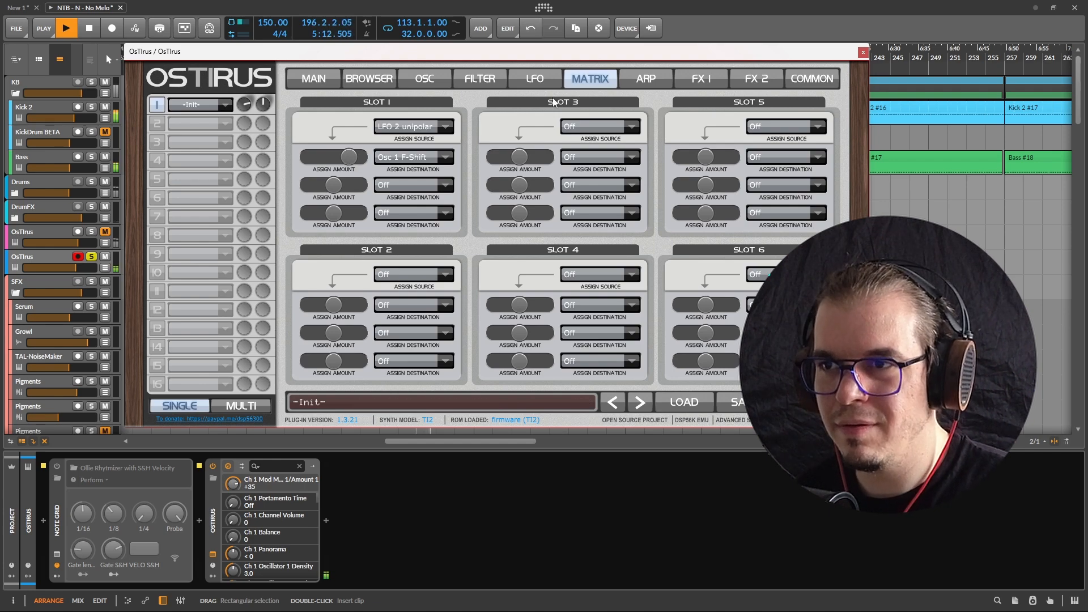
key(space)
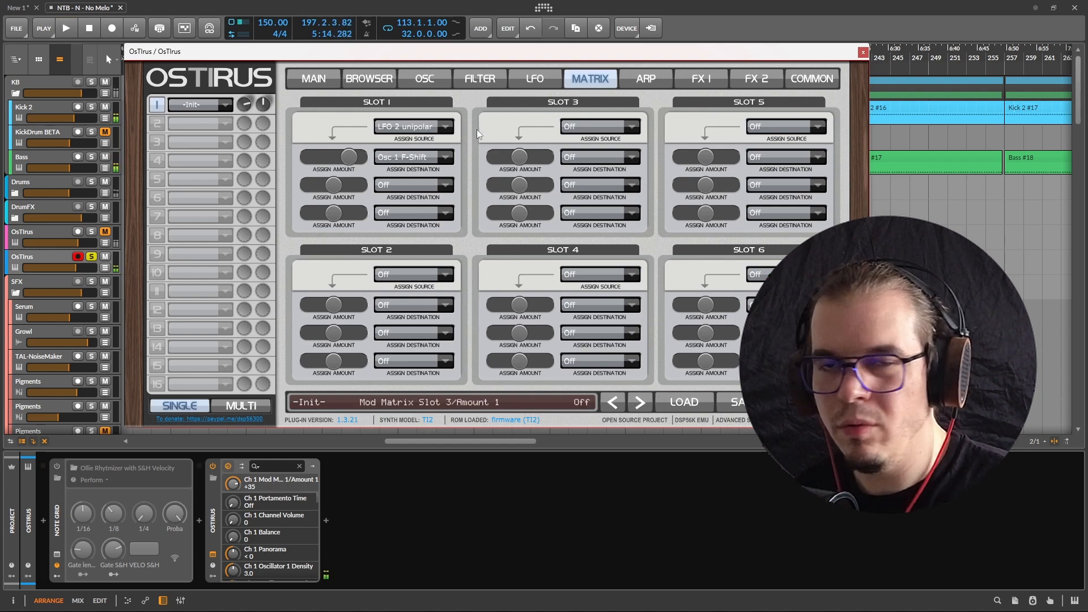
Step: Fine-tune filter 1's cutoff slightly downward
click(476, 82)
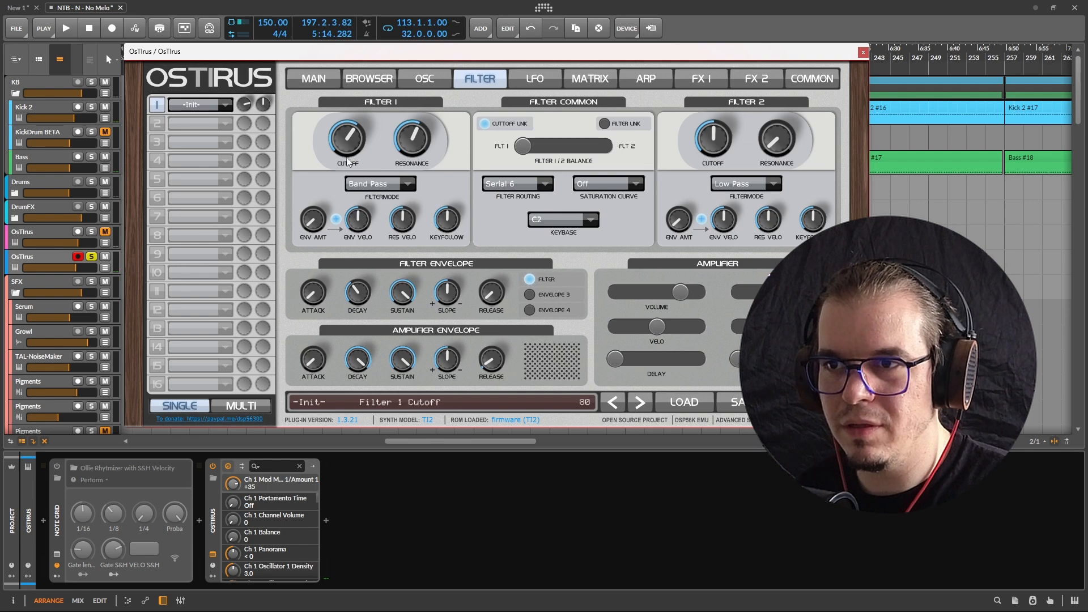
drag(347, 144, 347, 149)
Step: Turn LFO 2's Cutoff 1 modulation negative and set LFO 1's assign amount for Filter 1 Cutoff to +34.4 %
click(535, 79)
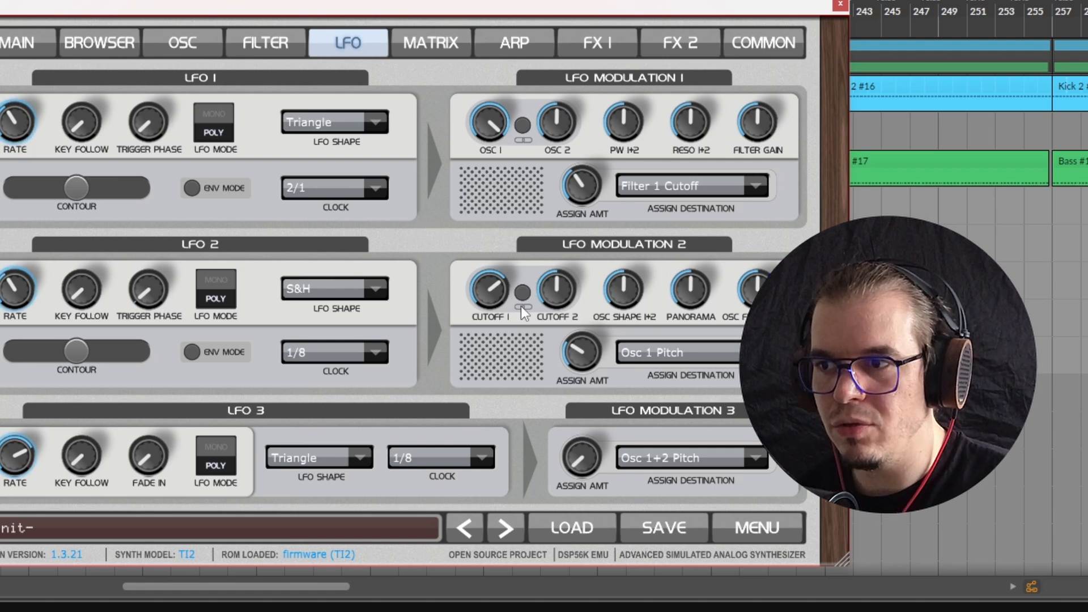
drag(522, 306, 446, 287)
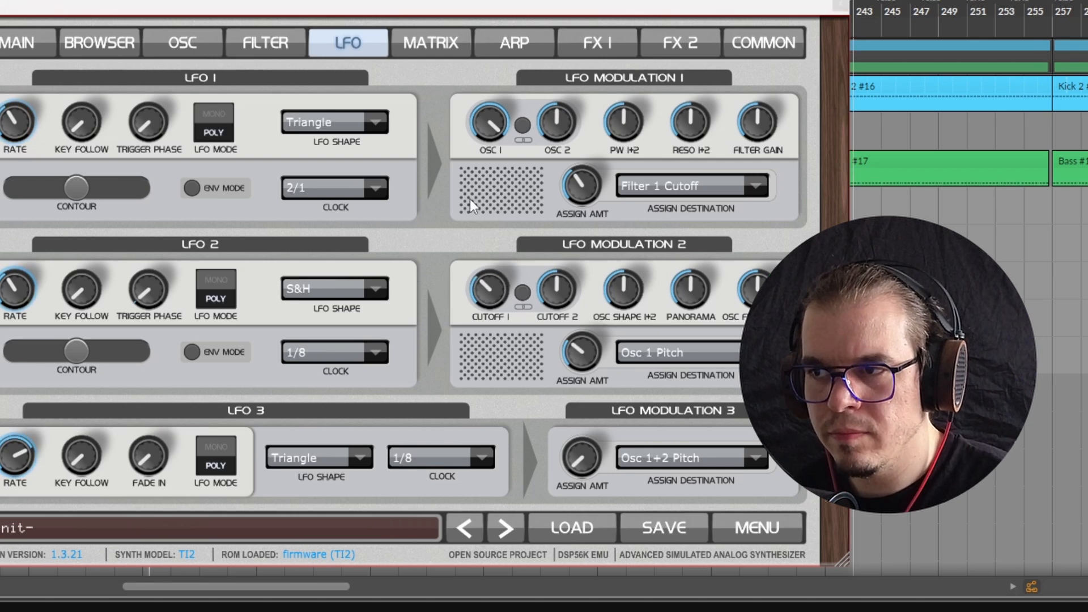
mouse_move(576, 195)
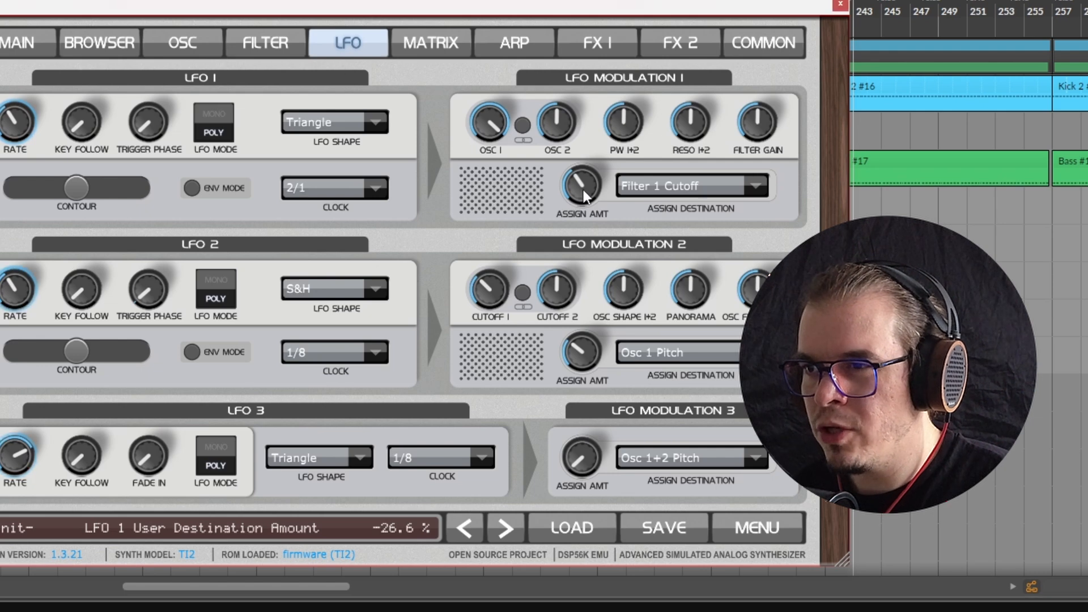
drag(583, 188, 541, 203)
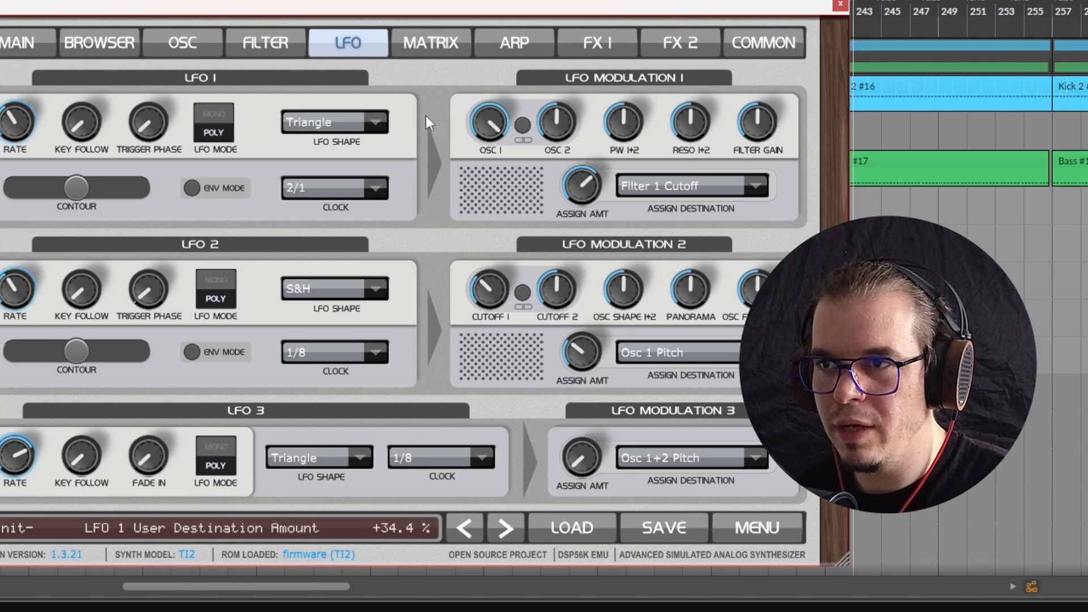
Step: Enable the Note Grid rhythmizer device, raise the patch volume to 127, and audition the patch
click(277, 49)
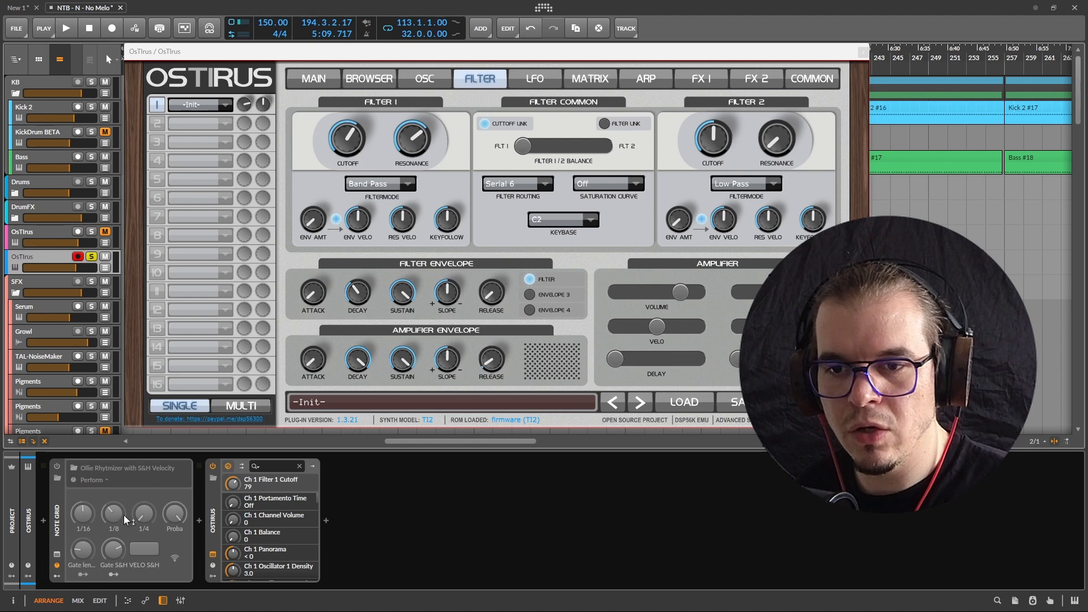
click(56, 467)
key(space)
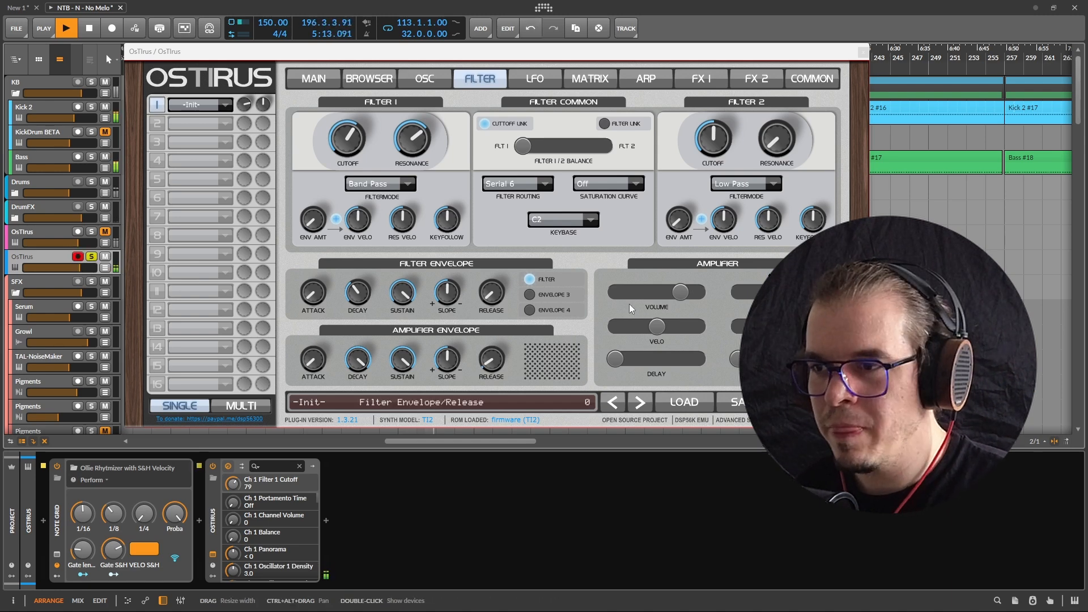
key(space)
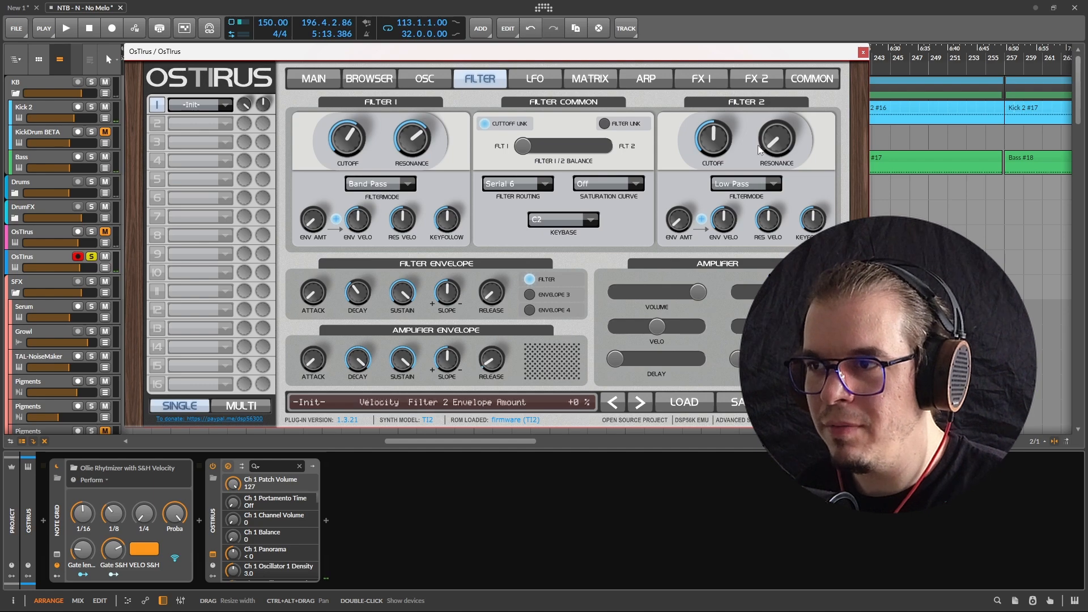
key(space)
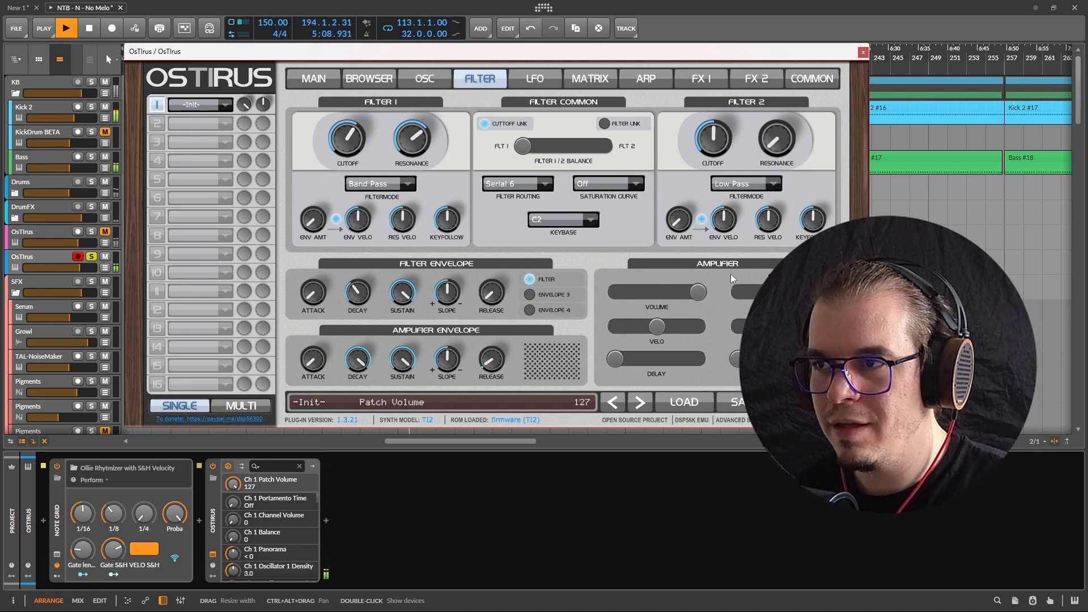
key(space)
Step: Set the delay to a 3/8 clock, Ping Pong 2:1 type and 42.2 % feedback, raise its send, and audition the patch
click(759, 77)
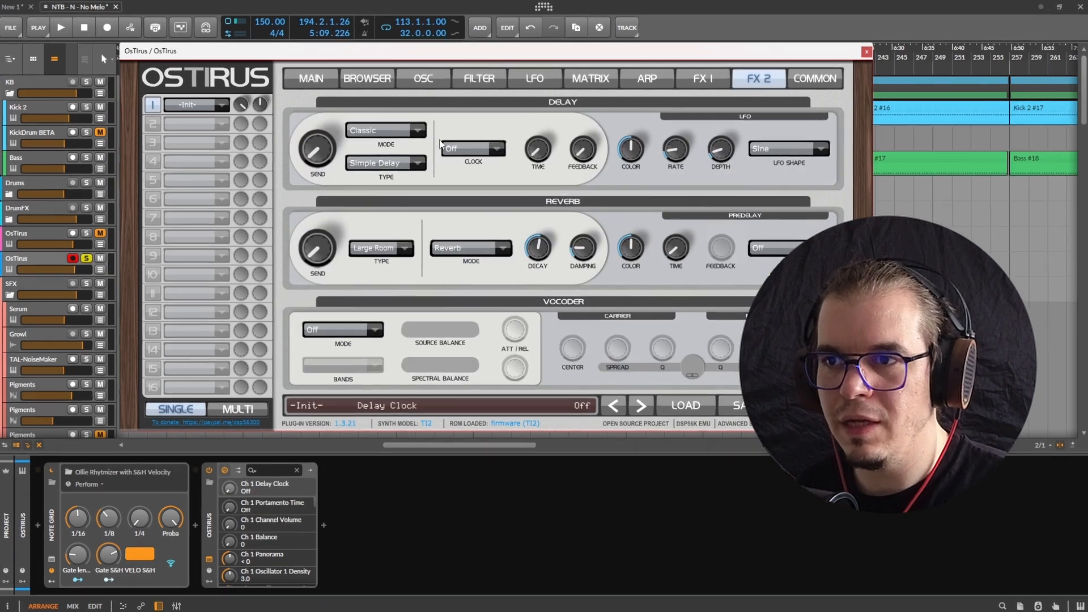
click(445, 147)
click(493, 288)
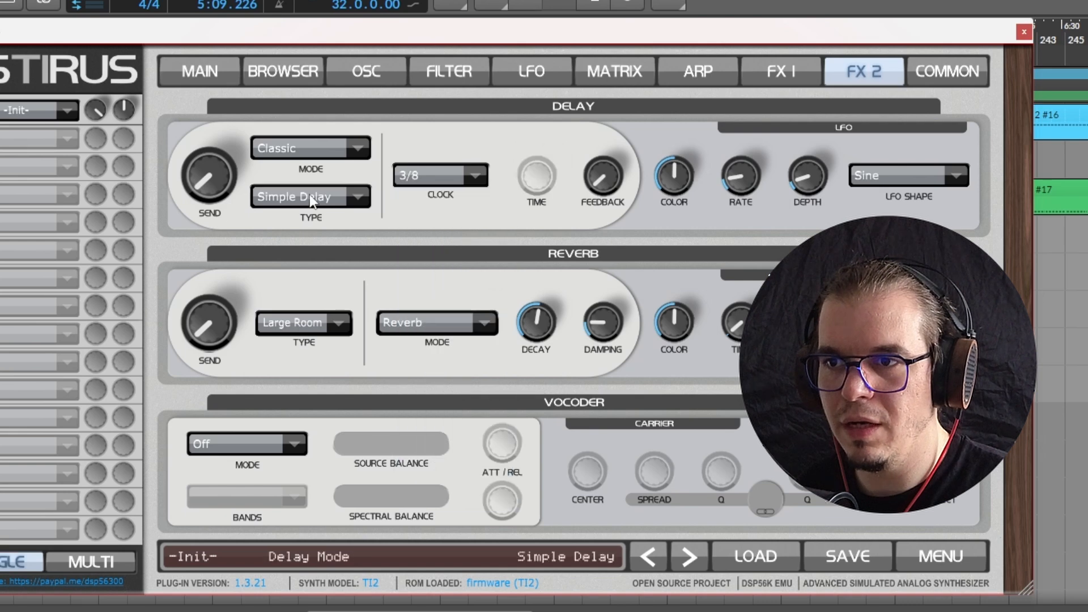
click(309, 195)
click(335, 257)
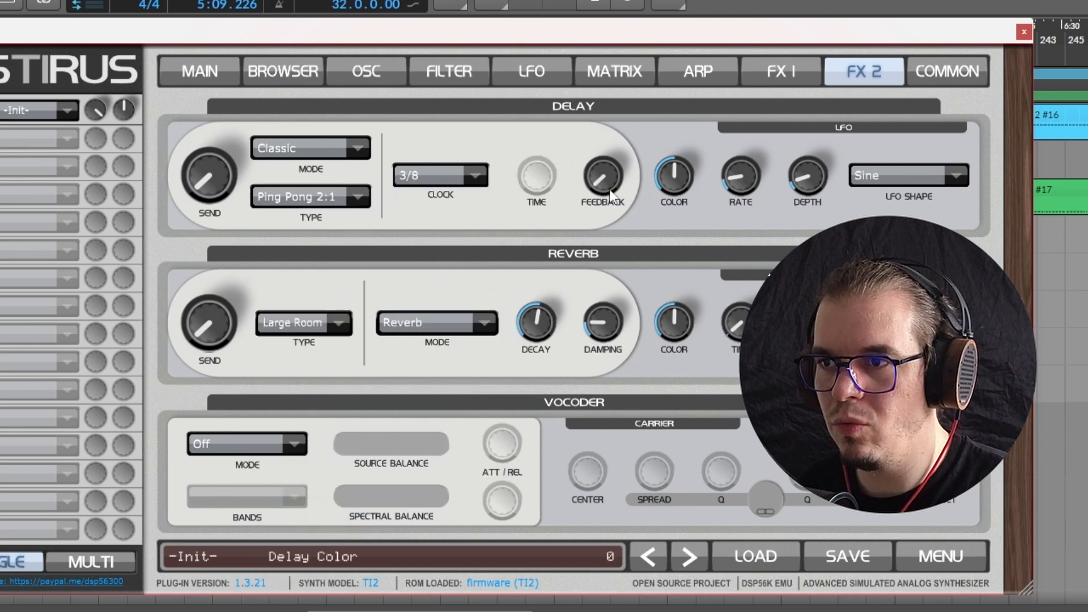
drag(612, 196, 630, 173)
mouse_move(211, 190)
mouse_down()
mouse_move(219, 147)
mouse_move(228, 182)
mouse_up()
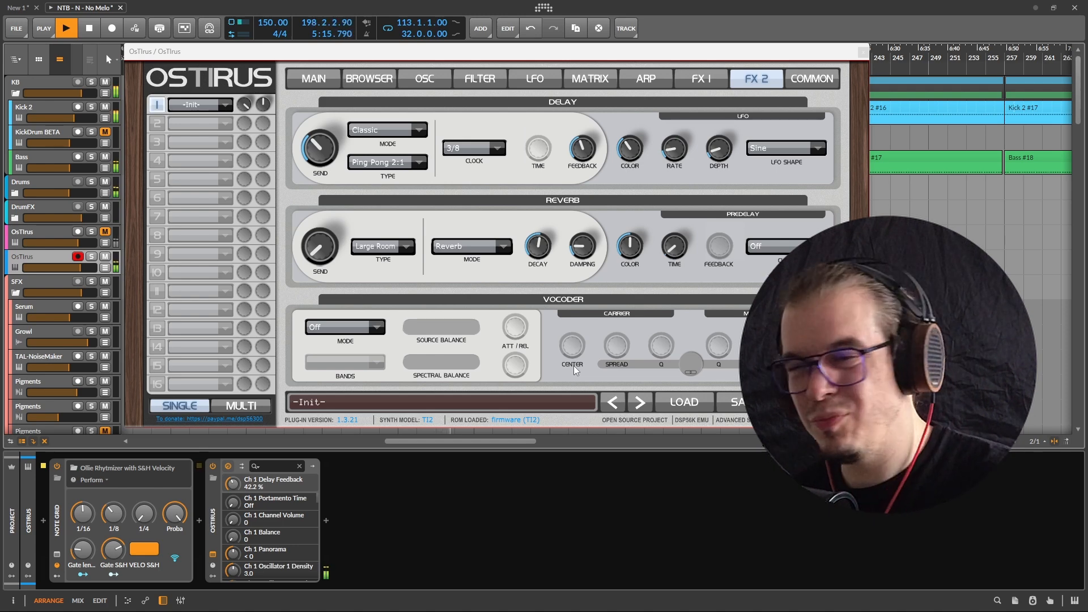
key(space)
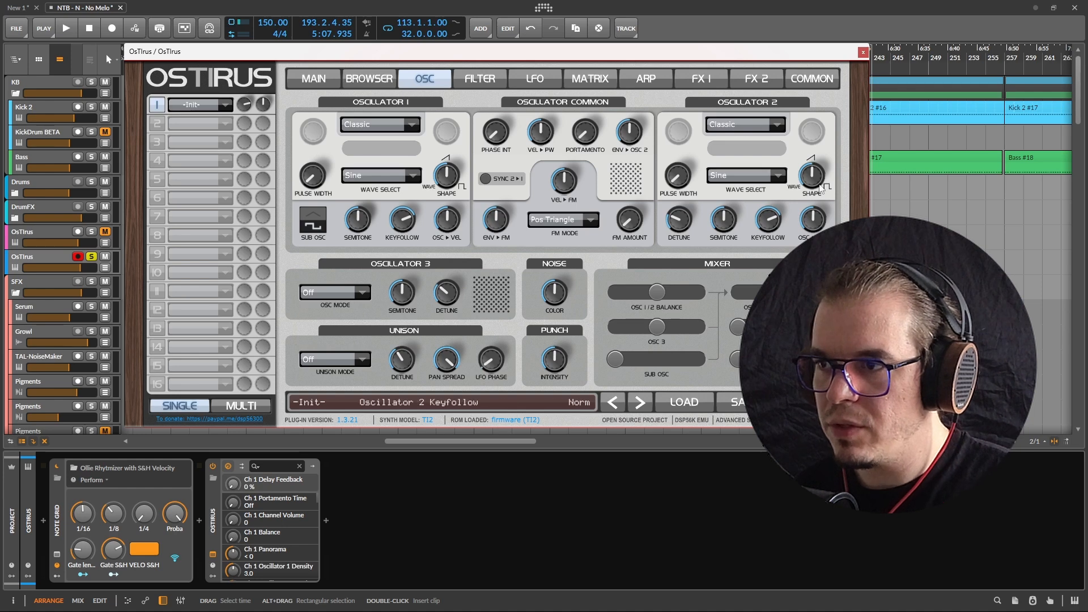
Step: On the new init patch, set oscillator 2's shape to Spectral Wave, the punch intensity to 0 % and the initial phase to 5
drag(817, 182, 817, 258)
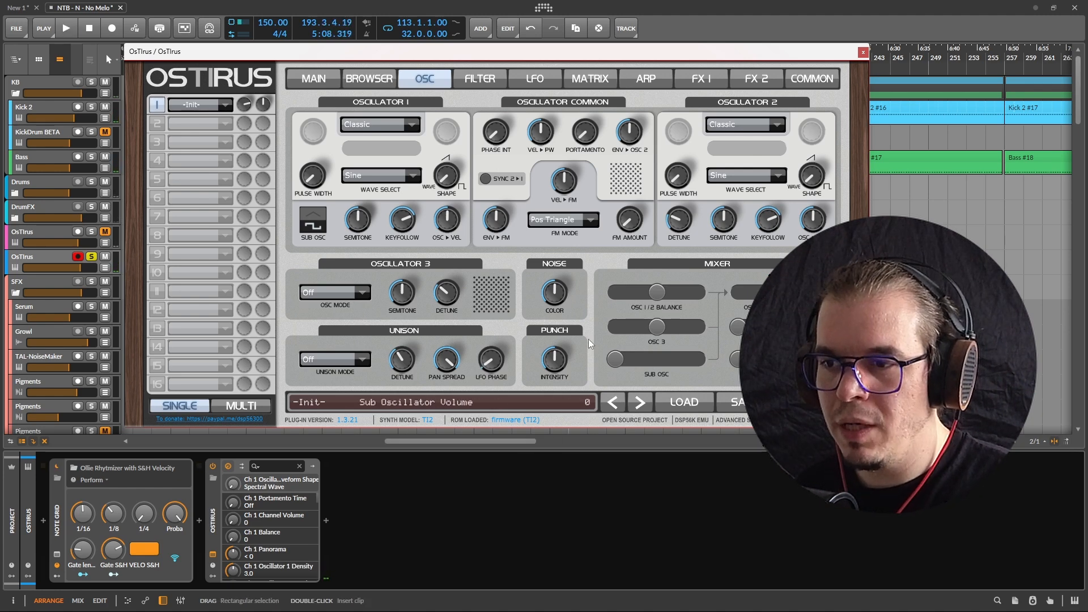
drag(555, 364, 523, 476)
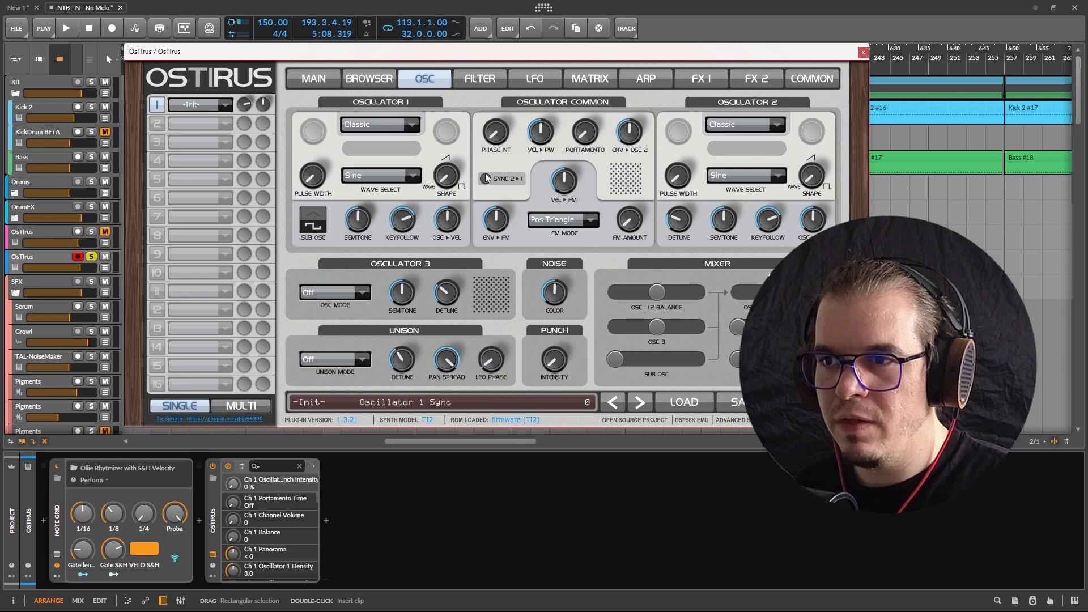
drag(496, 138, 496, 141)
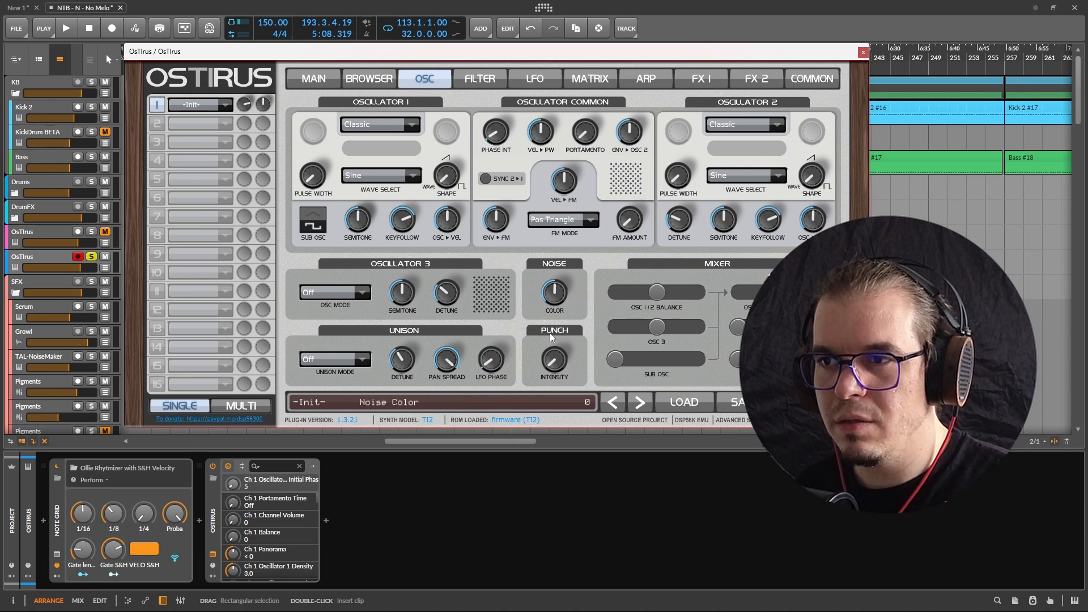
Step: Audition the patch and raise the ring modulator volume to 127
key(space)
key(space)
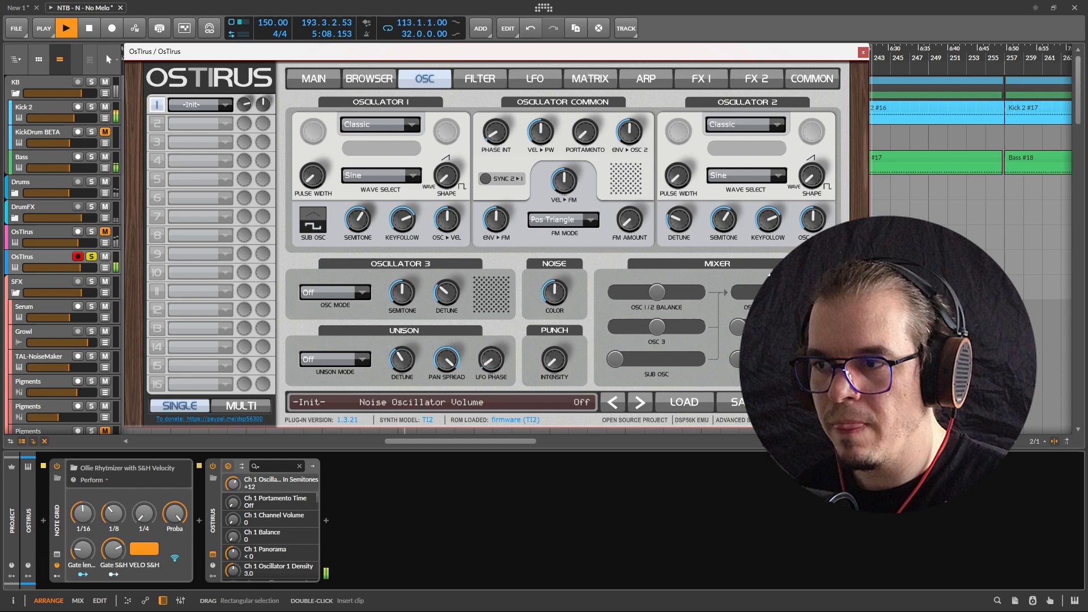
key(space)
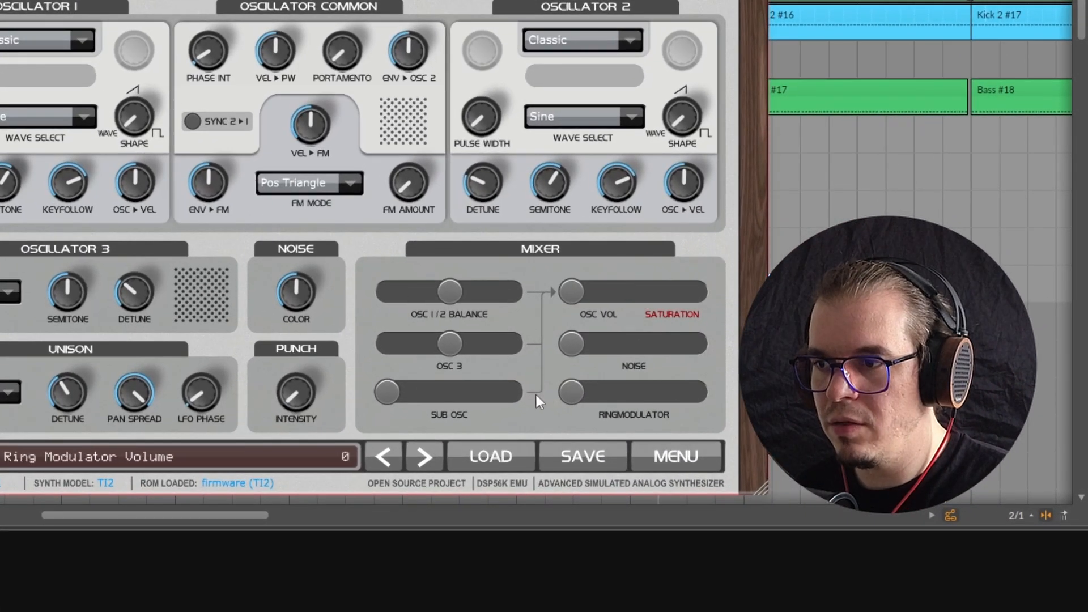
drag(568, 394, 696, 393)
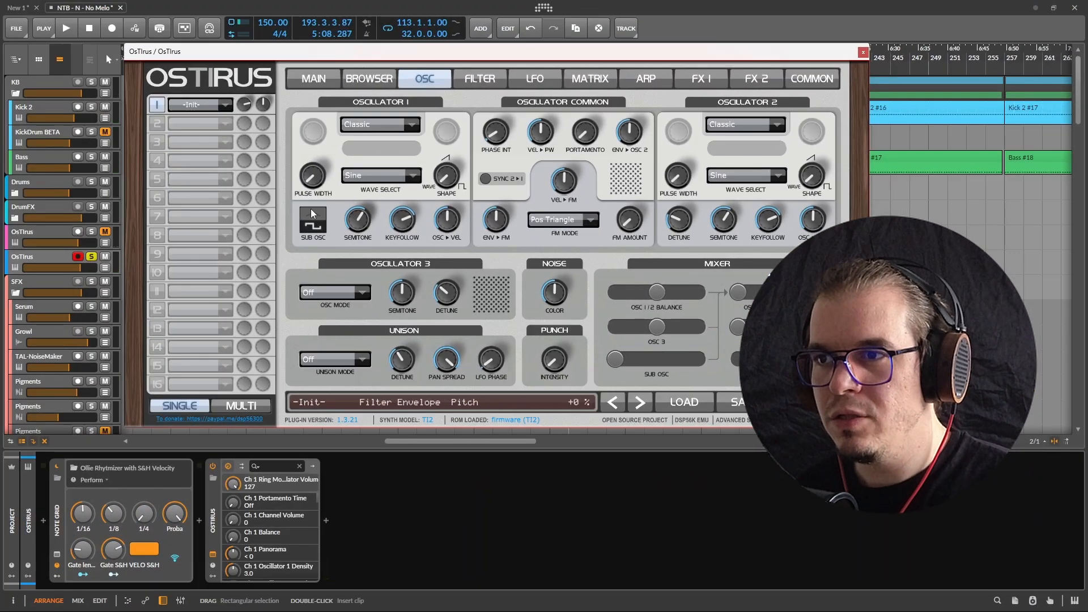
Step: Set LFO 1 to an S&H shape at a 1/8 clock with a slight trigger phase, and its Osc 2 modulation to maximum
click(547, 85)
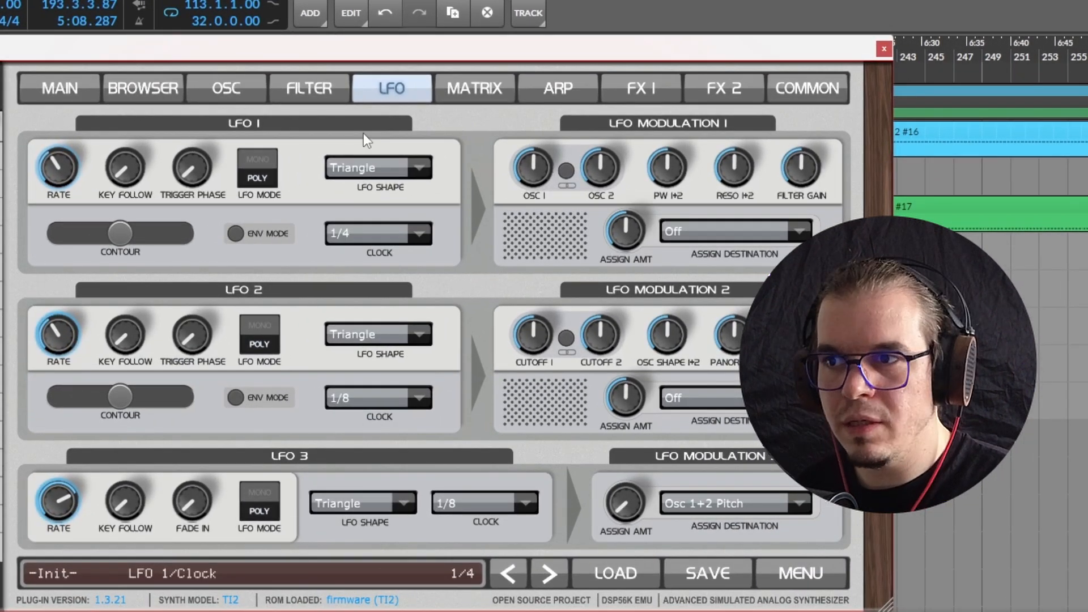
click(366, 166)
click(374, 260)
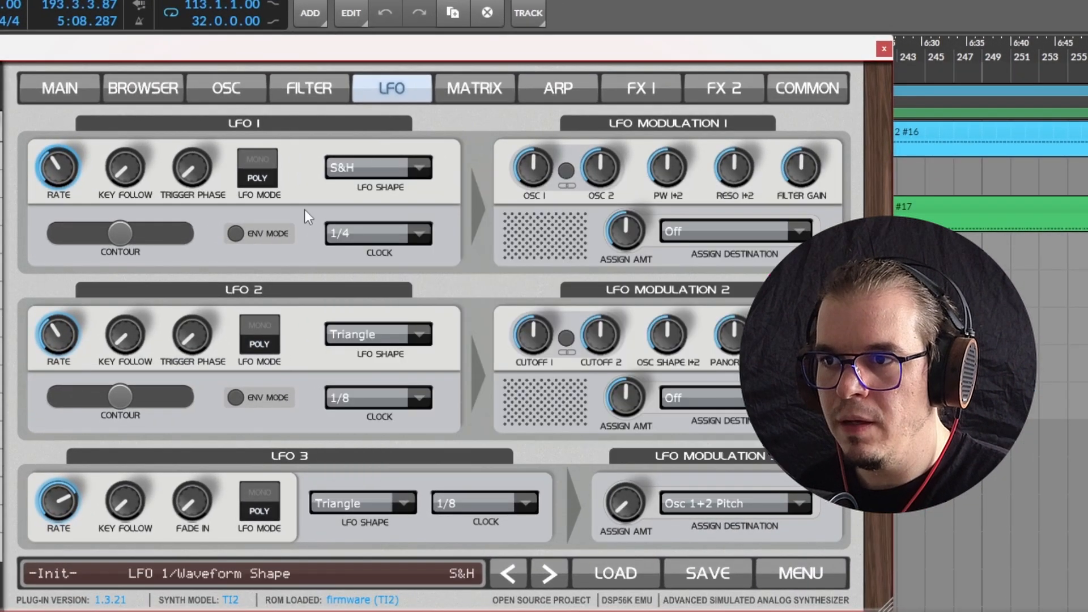
click(360, 243)
click(382, 332)
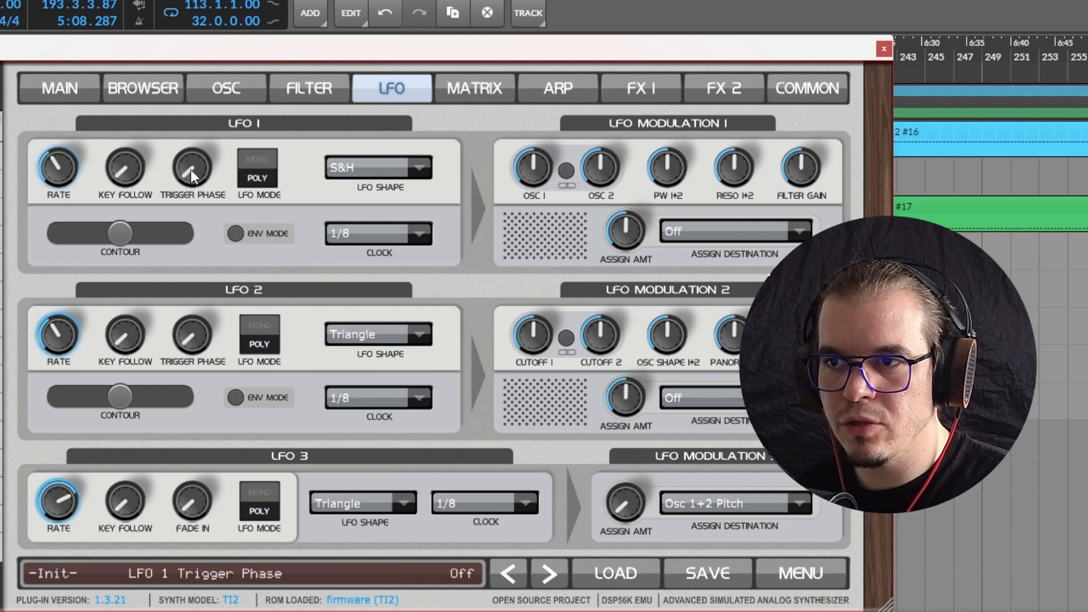
drag(190, 169, 201, 167)
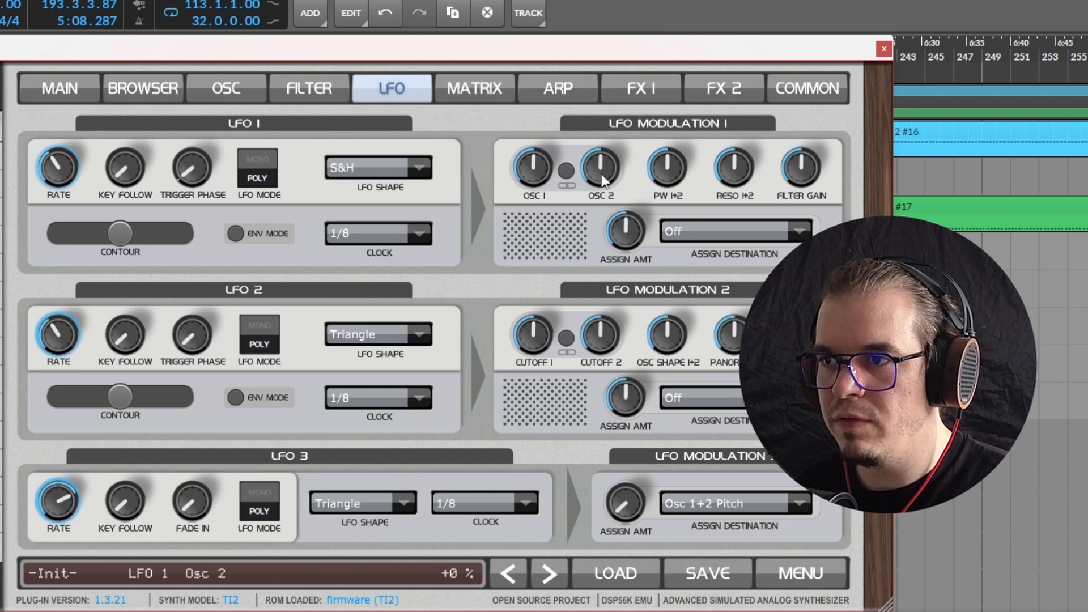
drag(601, 170, 602, 102)
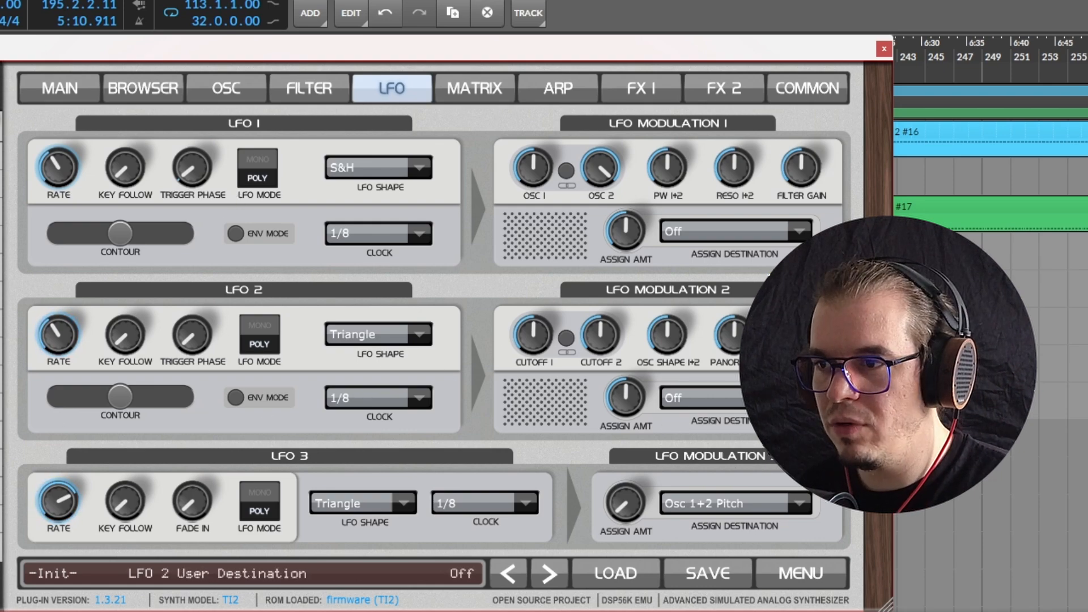
Step: Assign LFO 2 to Osc 1 Pitch with an amount of +100 %
click(702, 398)
click(680, 437)
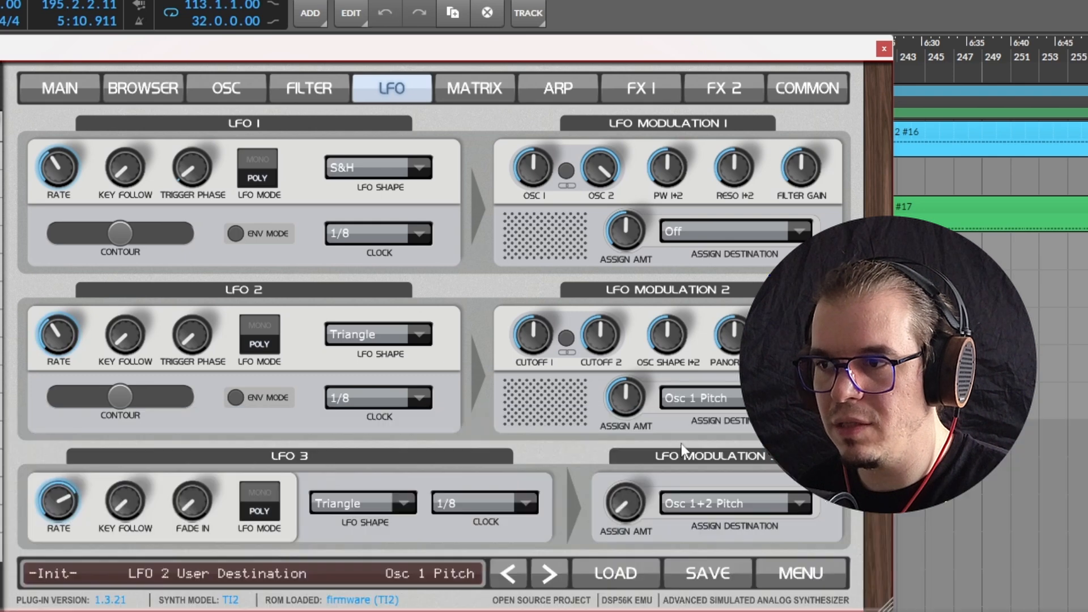
drag(630, 392, 679, 246)
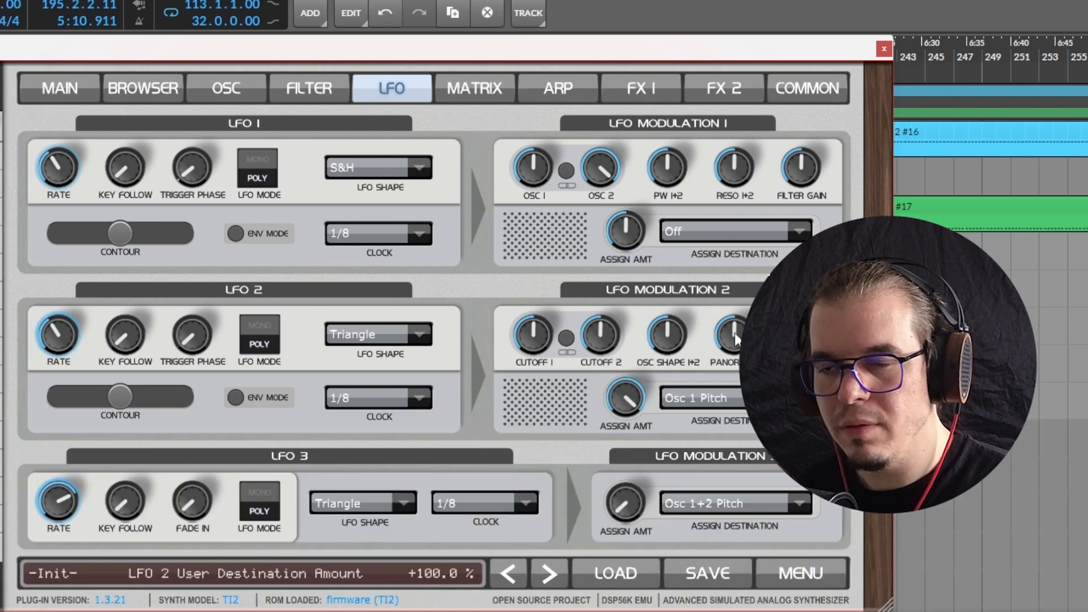
Step: Switch LFO 2's clock to Off and set its rate to 40
click(371, 399)
click(354, 421)
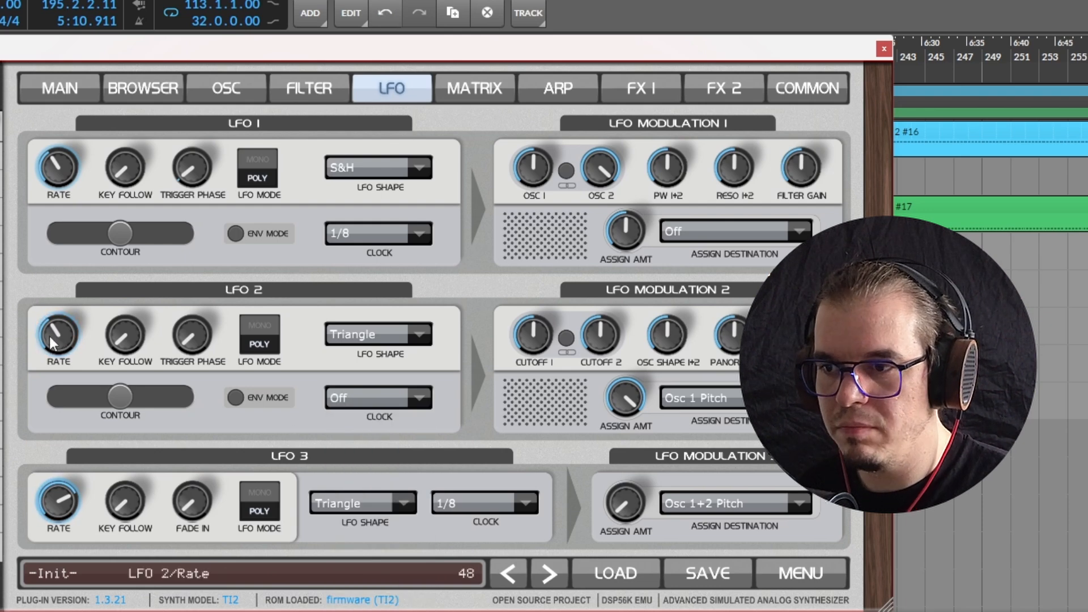
drag(50, 336, 46, 332)
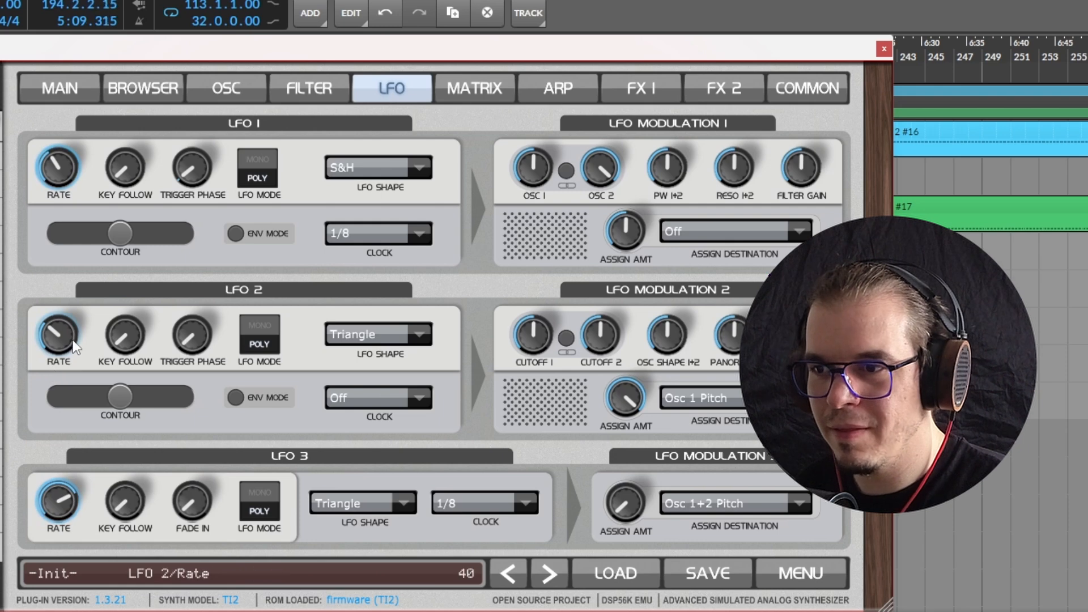
Step: Set LFO 2's rate to 48 and add an EQ+ device after the synth in the device chain
drag(65, 334, 66, 339)
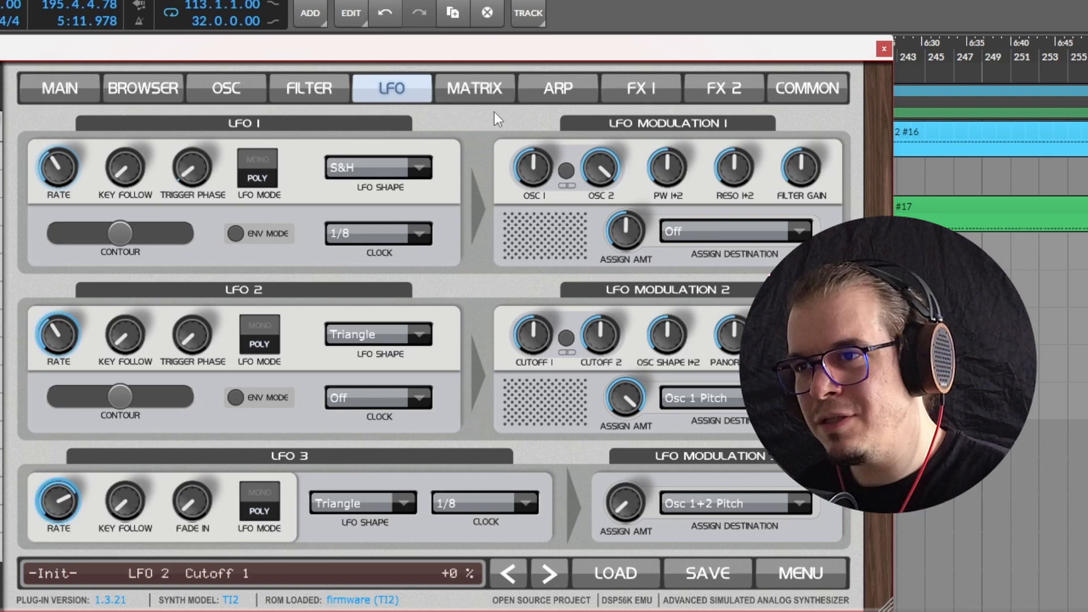
click(309, 89)
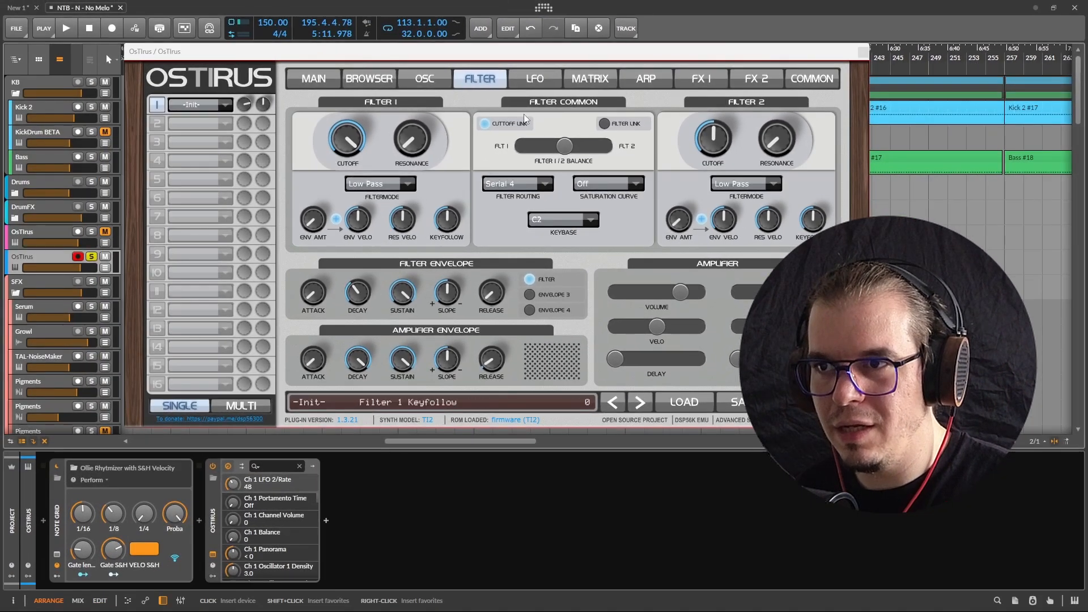
click(326, 520)
text(eq)
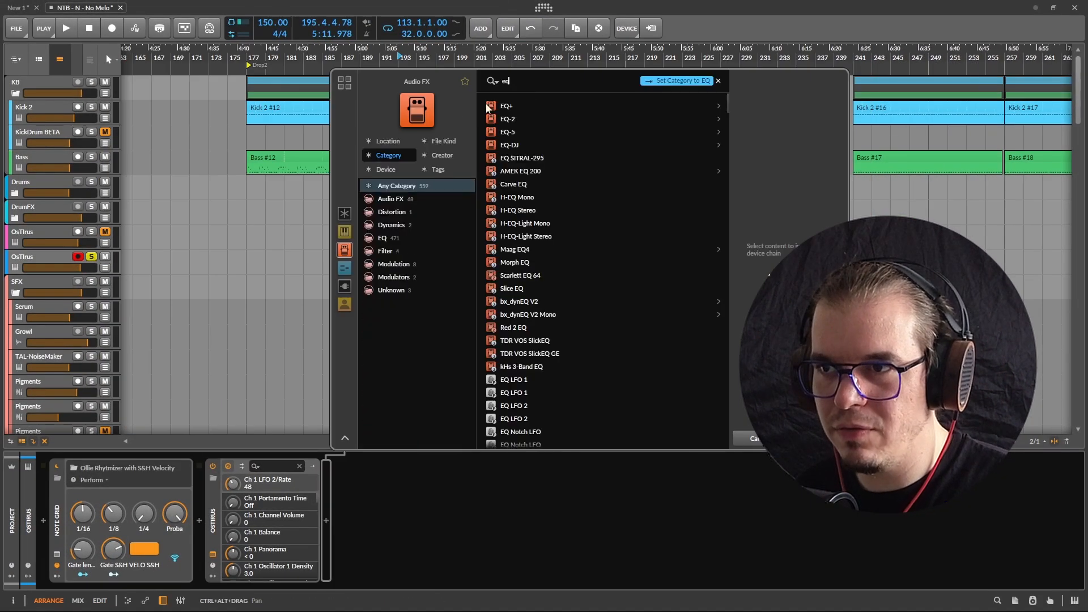
double_click(504, 109)
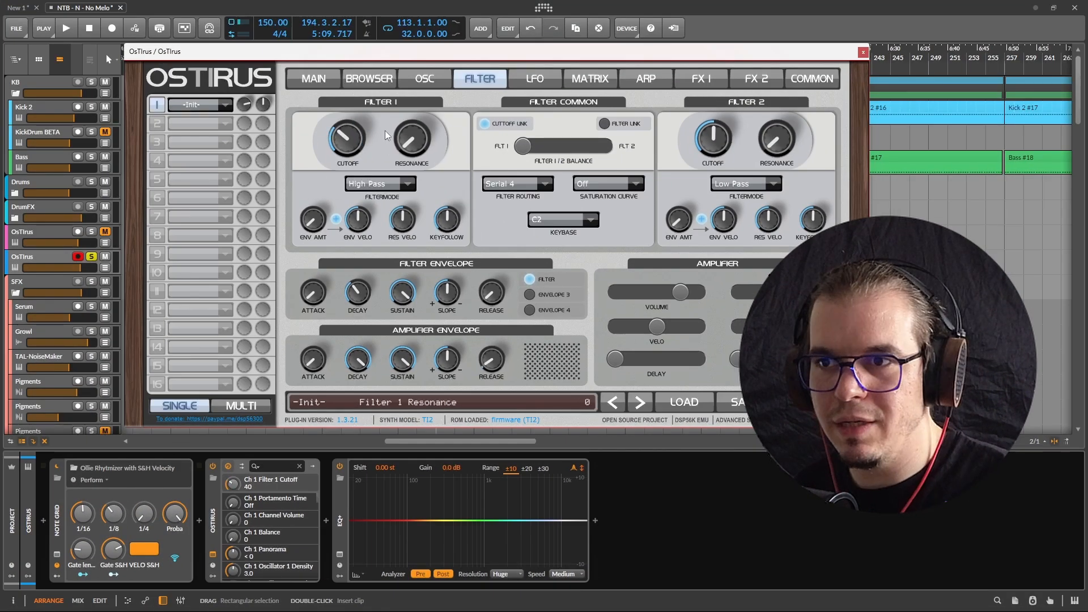
Step: Raise Filter 1's high-pass cutoff to 46, set the filter routing to Serial 6, and audition the patch
scroll(357, 134, up, 2)
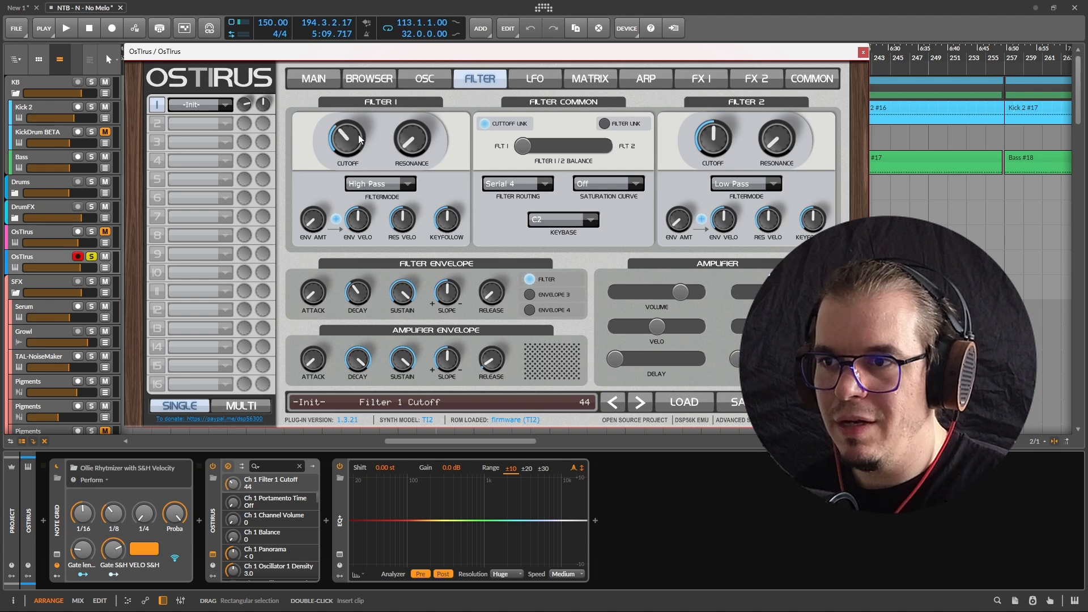
click(523, 185)
click(532, 210)
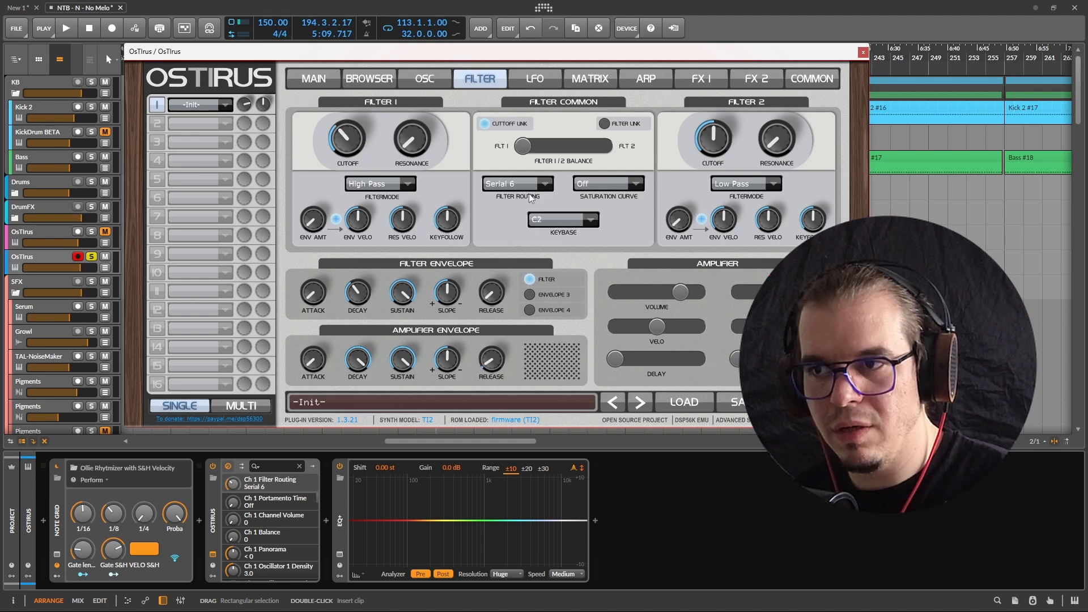
click(510, 183)
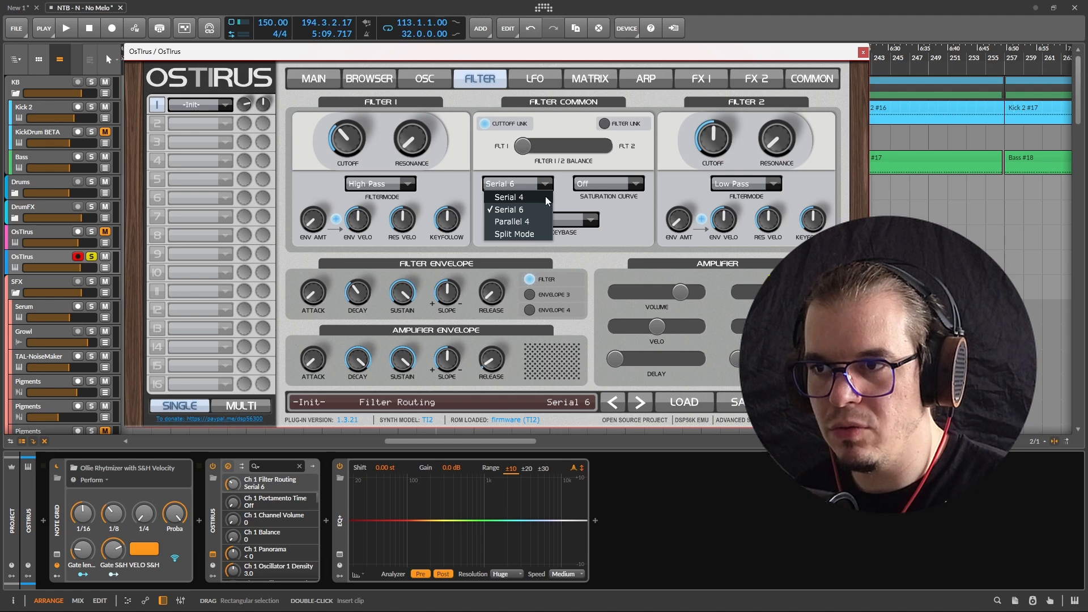
click(561, 210)
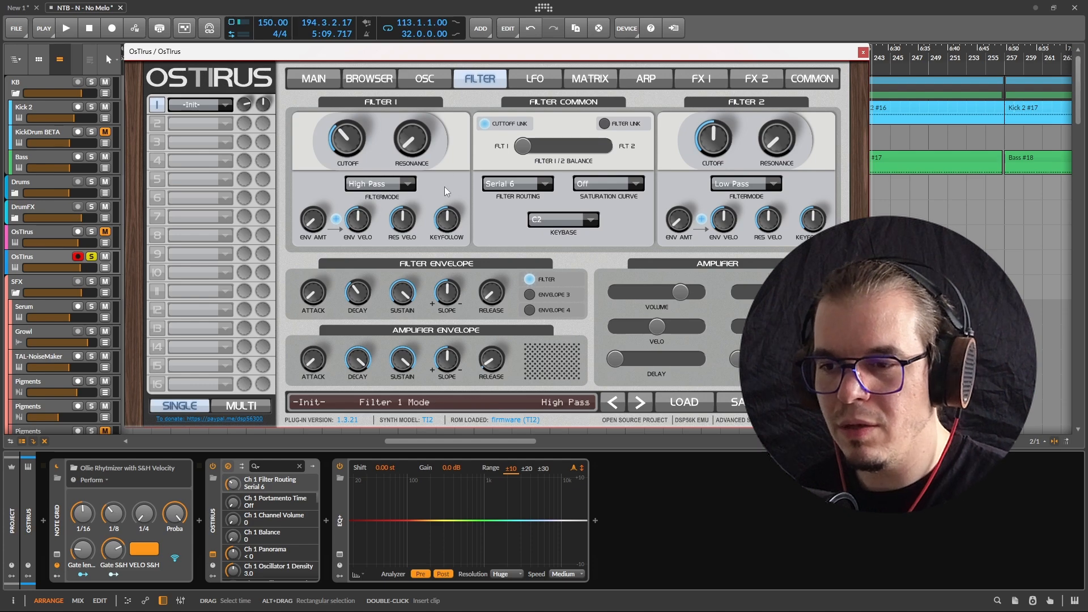
key(space)
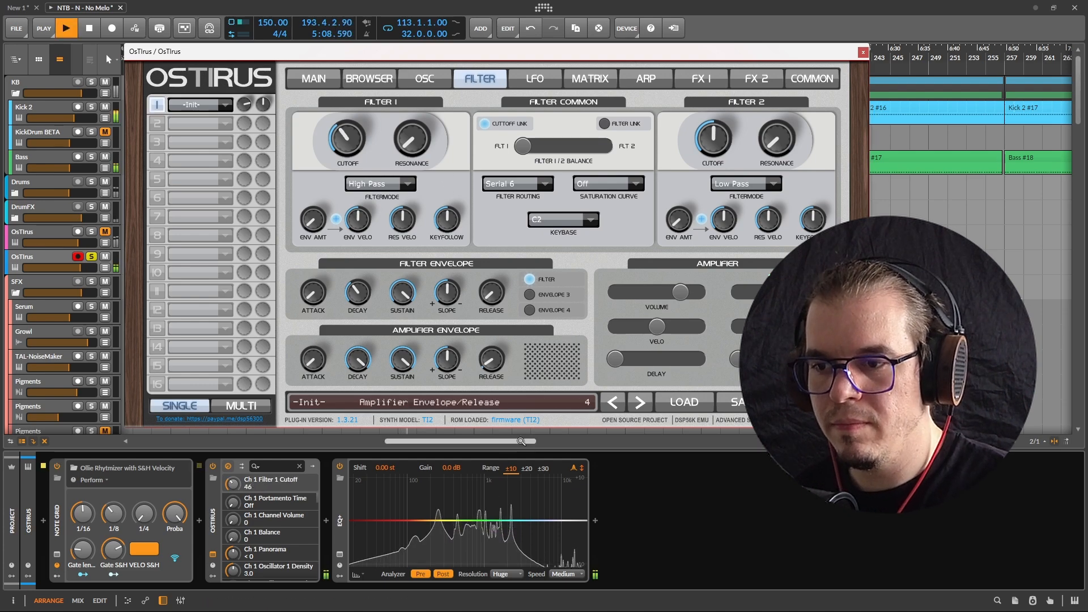
key(space)
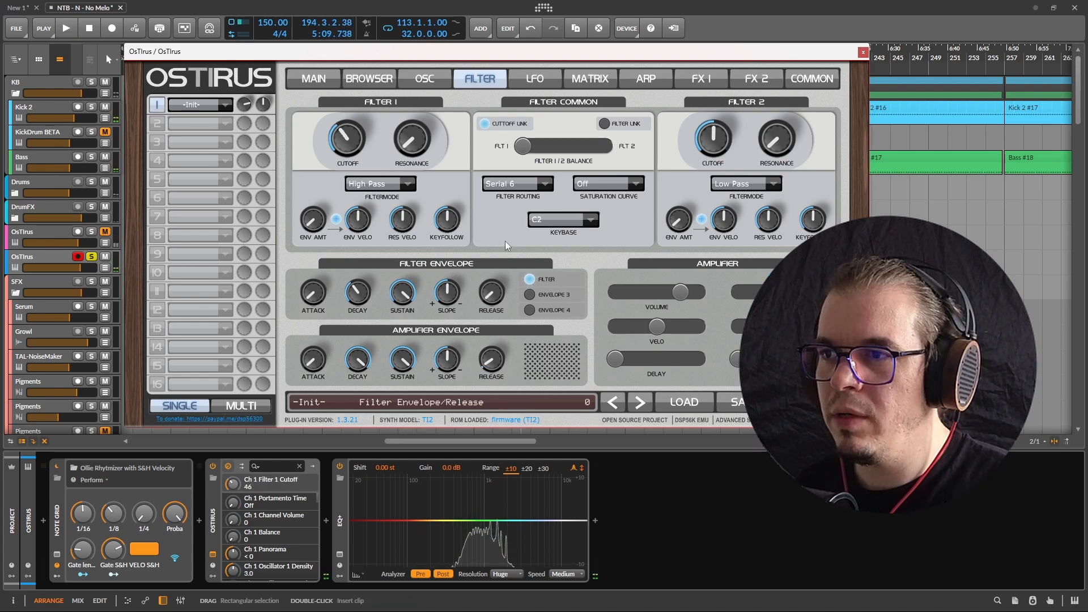
Step: Set the filterbank type to Comb Filter and raise its frequency to E0
click(712, 81)
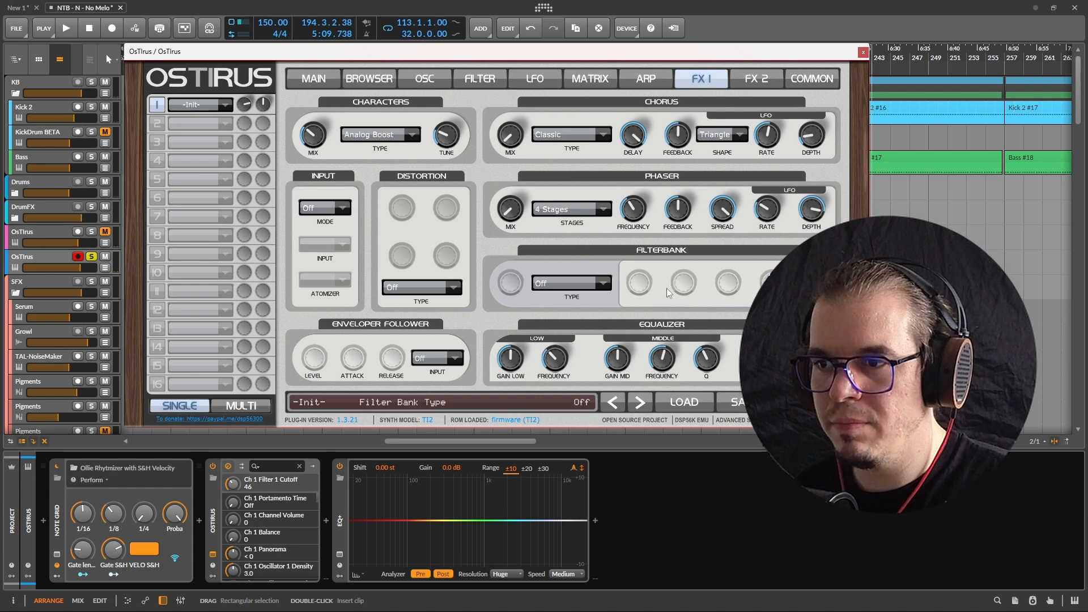
click(551, 278)
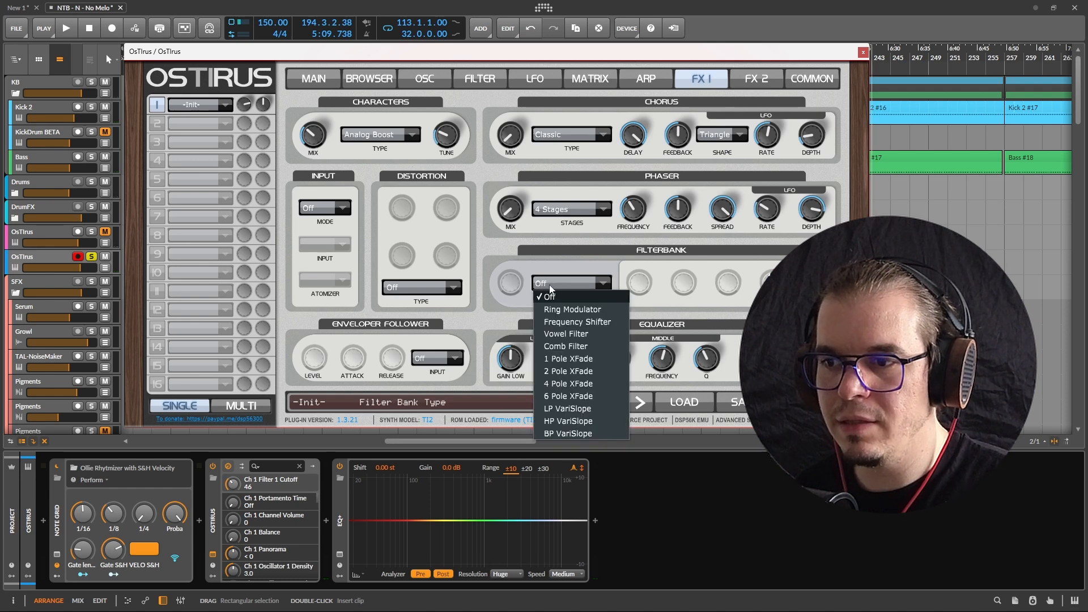
click(589, 345)
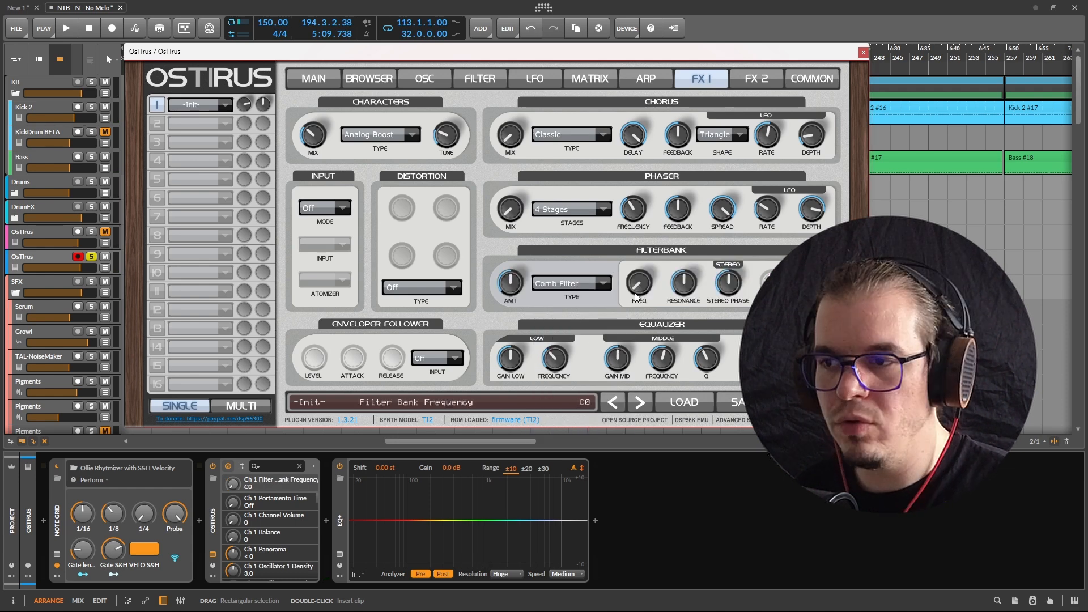
drag(638, 291, 648, 291)
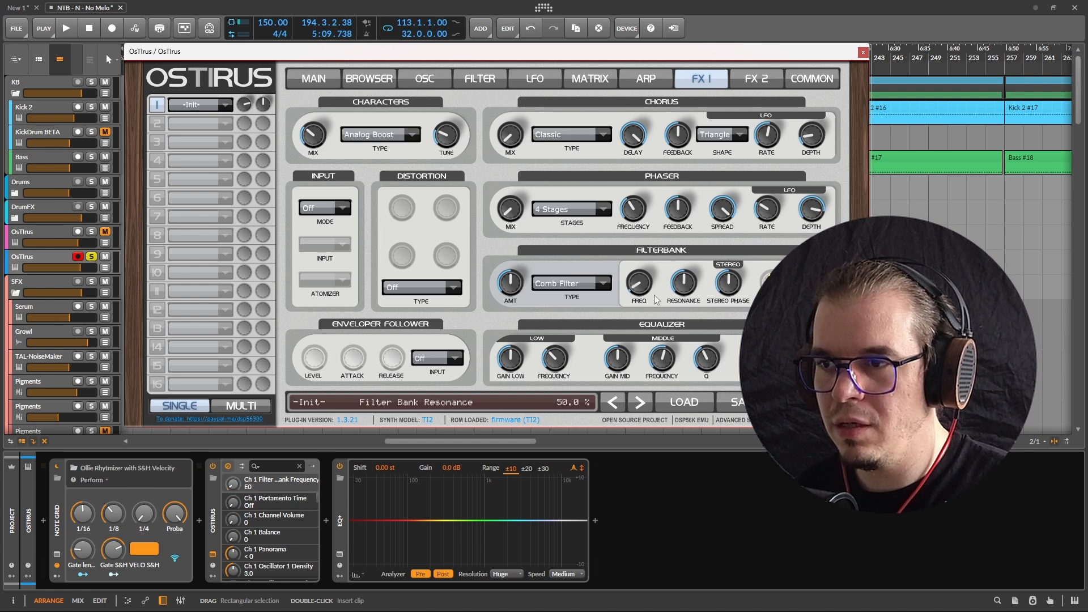
Step: Set the comb filter's frequency to E1 and its resonance to 71.9 % while auditioning the patch
key(space)
drag(685, 292, 693, 291)
key(space)
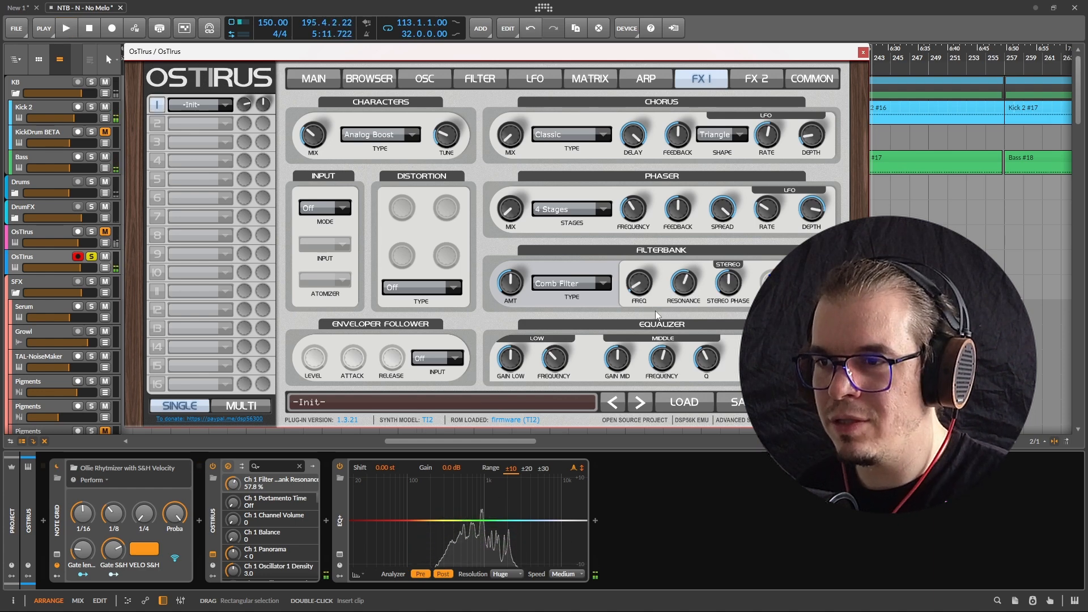
click(649, 284)
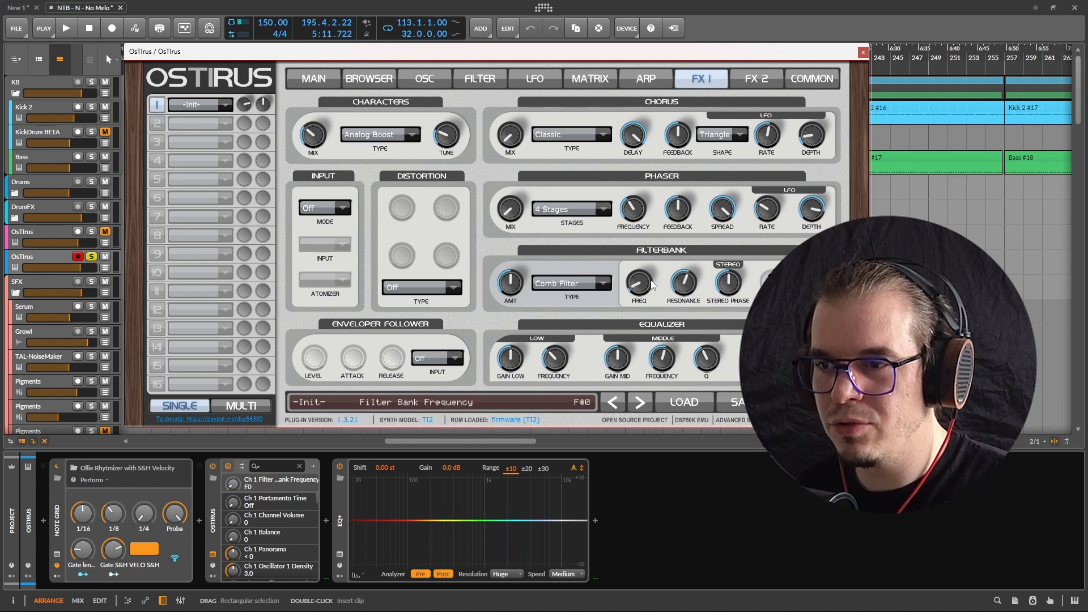
key(space)
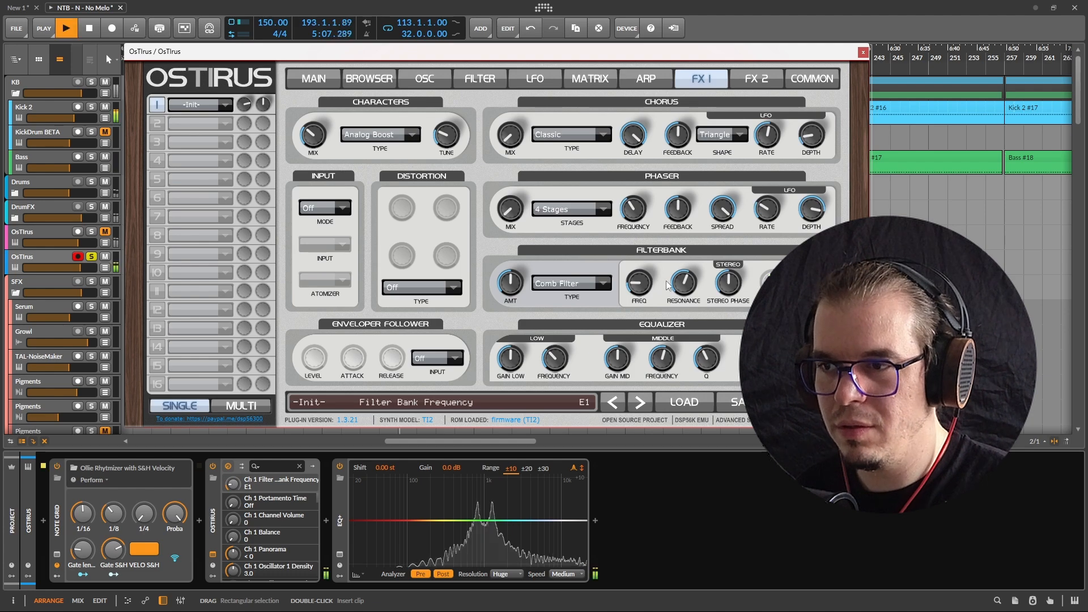
drag(673, 289, 683, 285)
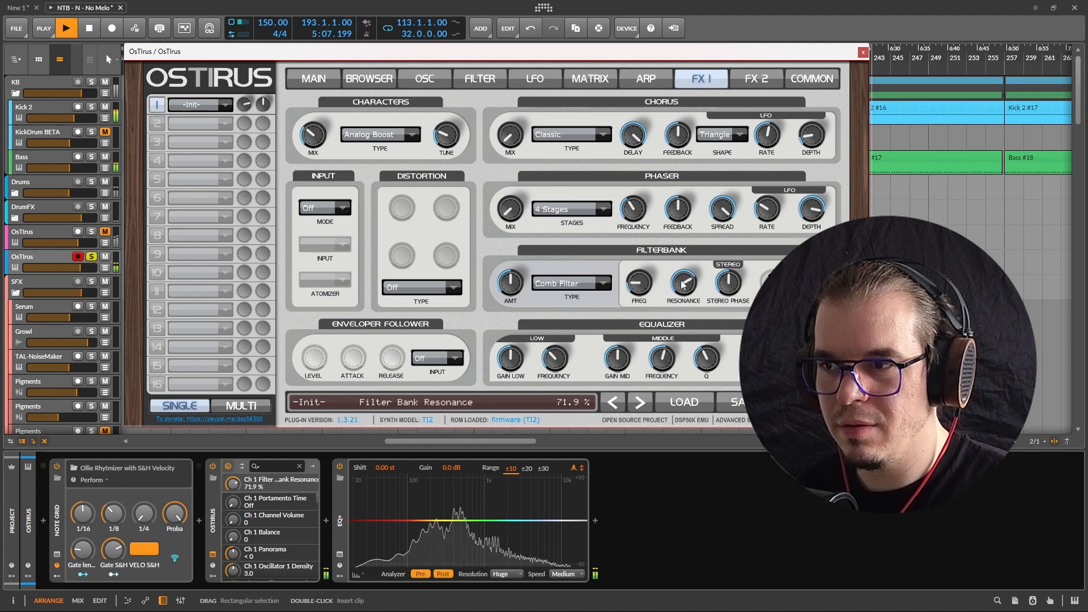
key(space)
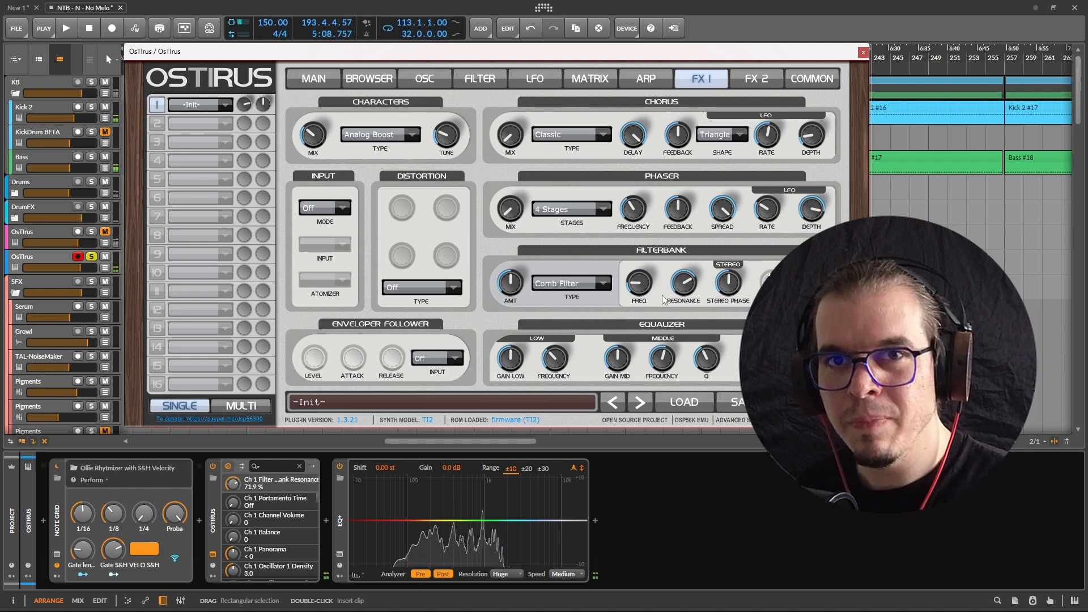
Step: Set LFO 3 to an S&G shape at a 1/2 clock and make LFO 3 bipolar the source of matrix slot 1
click(535, 79)
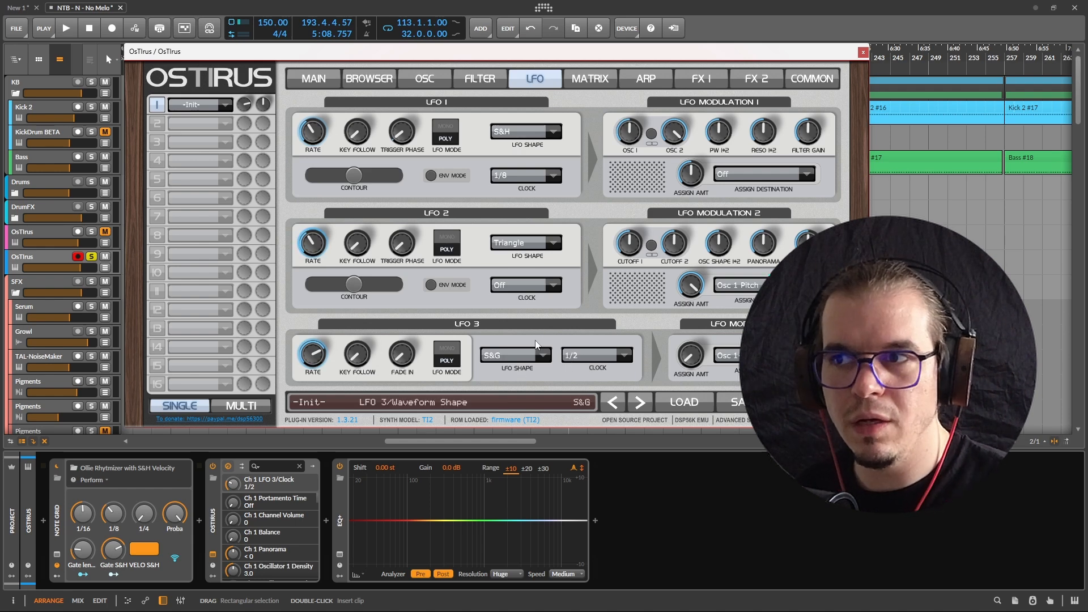
click(590, 78)
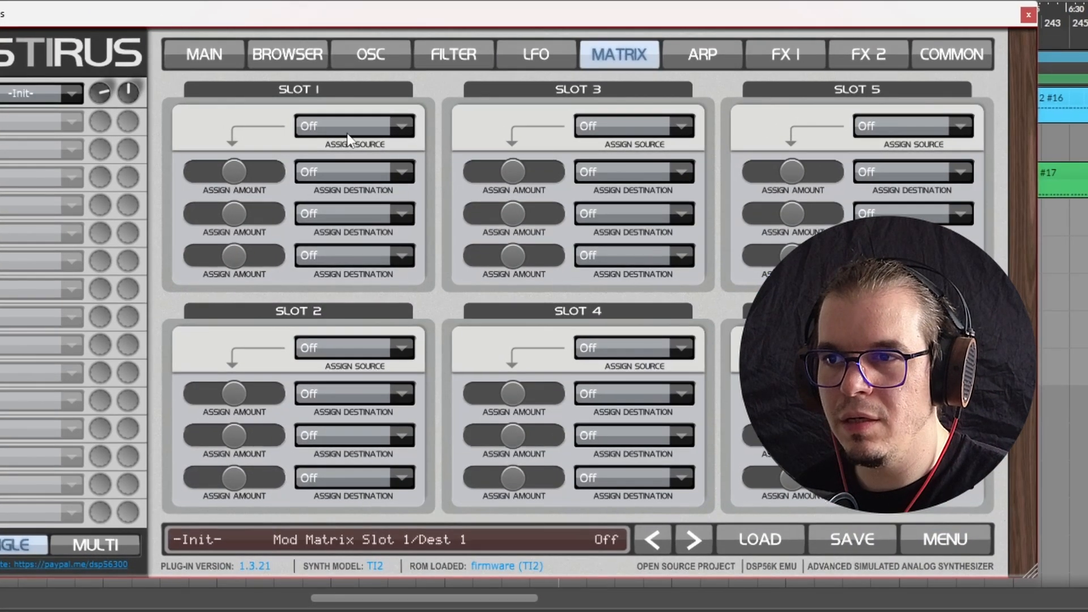
click(406, 129)
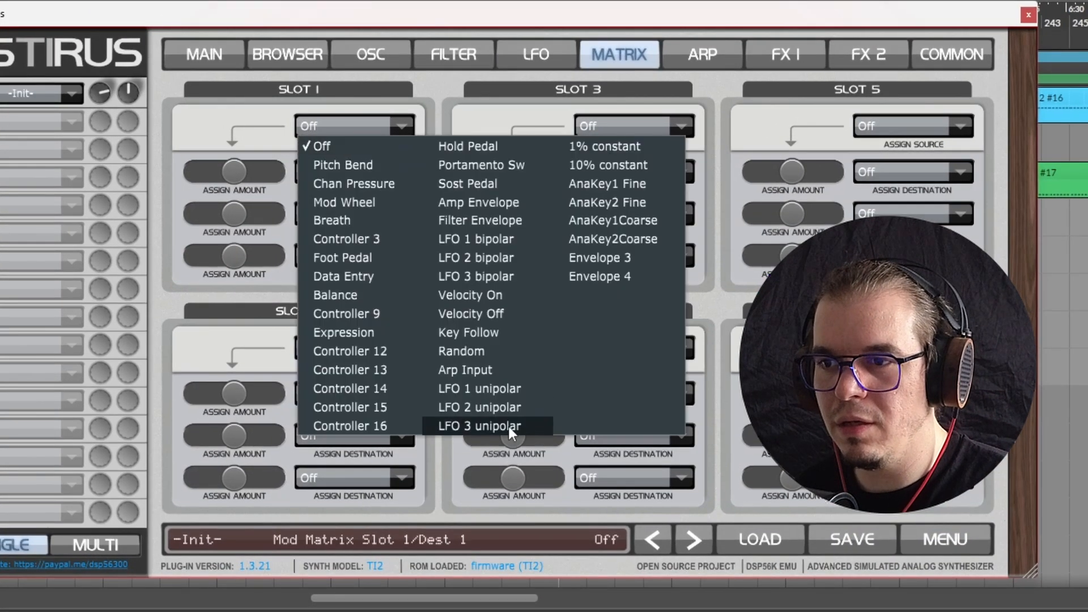
click(499, 277)
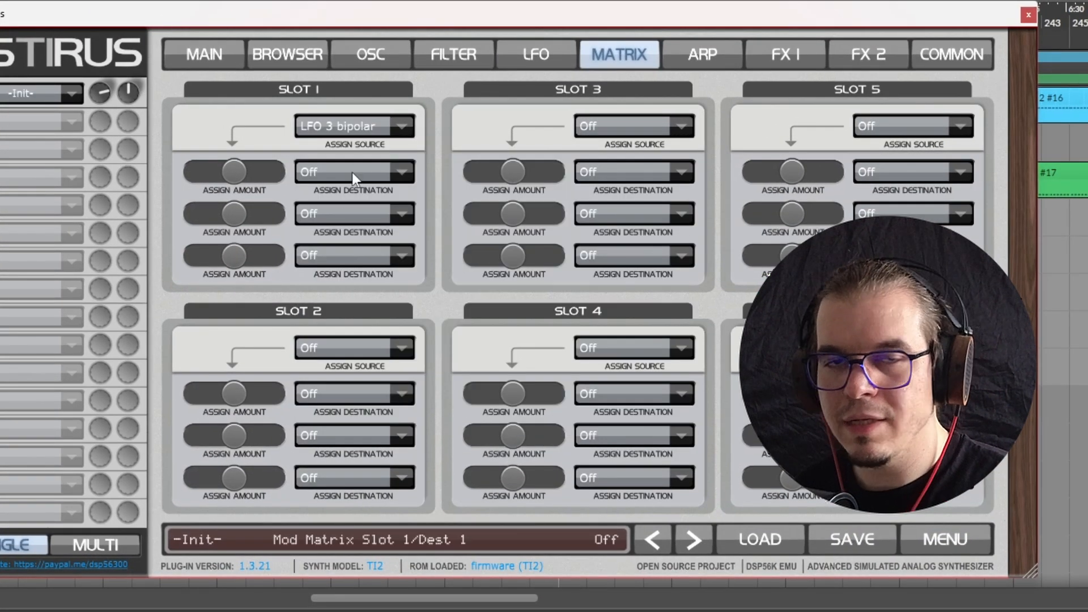
Step: Assign matrix slot 1 to Filterbank Freq with a small positive amount and to Panorama with an amount of +30
click(352, 173)
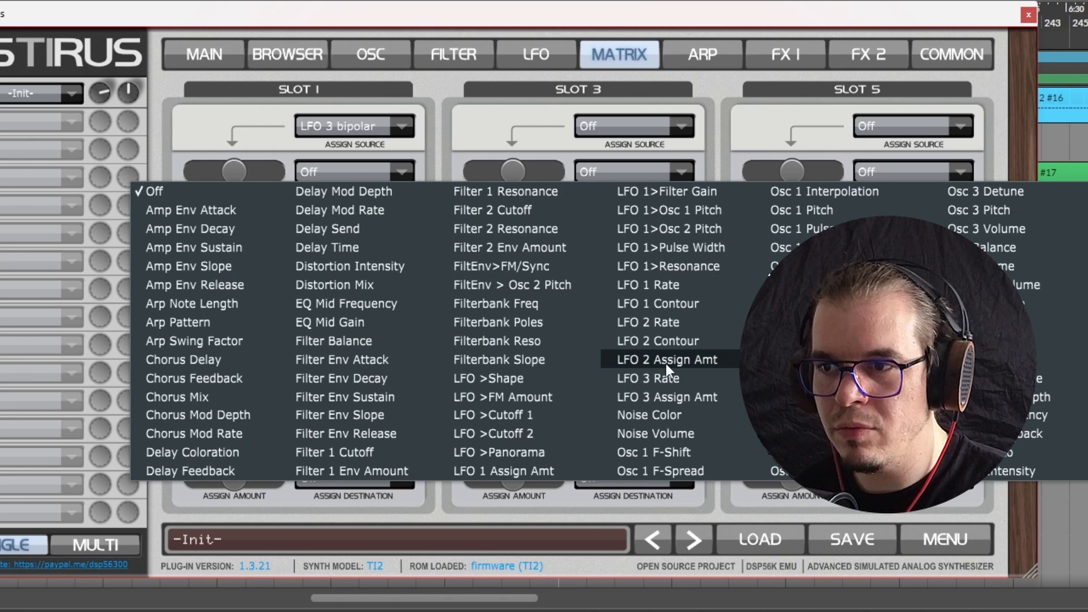
click(536, 302)
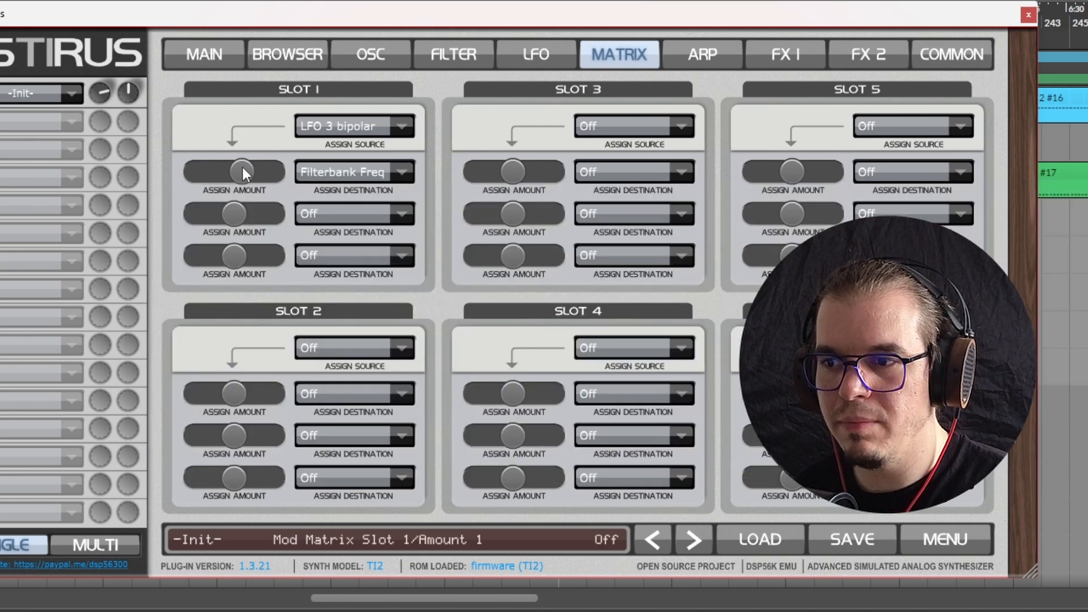
drag(242, 167, 244, 168)
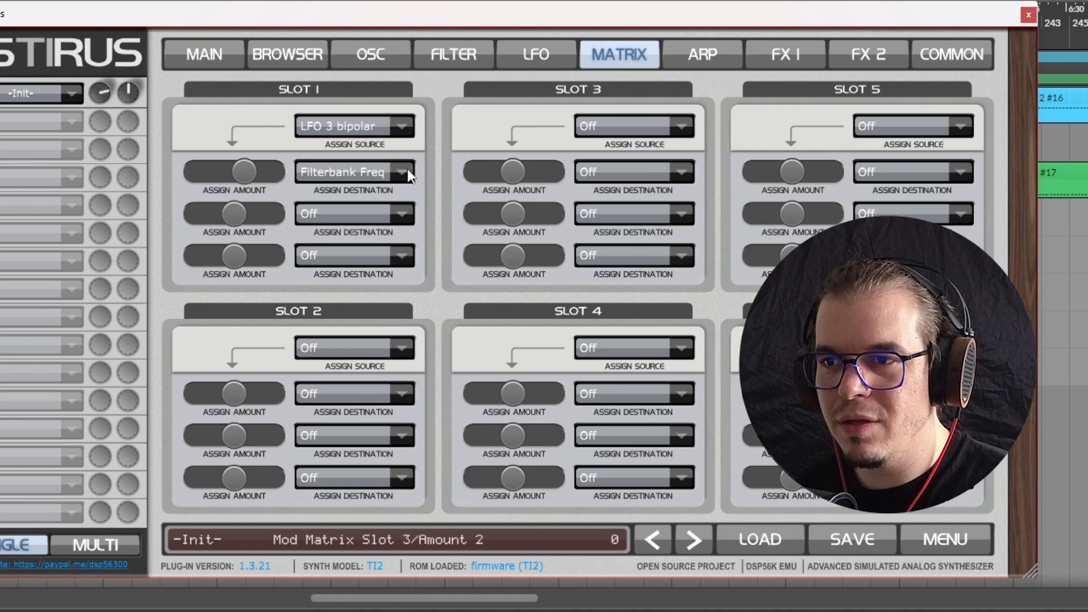
click(356, 218)
click(972, 383)
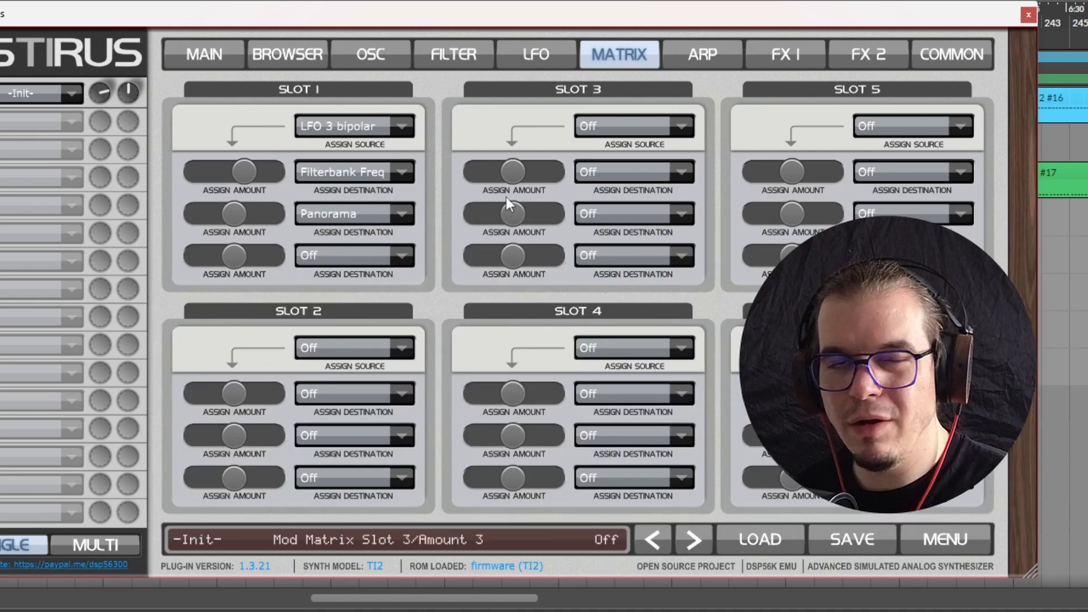
click(251, 217)
drag(251, 217, 253, 218)
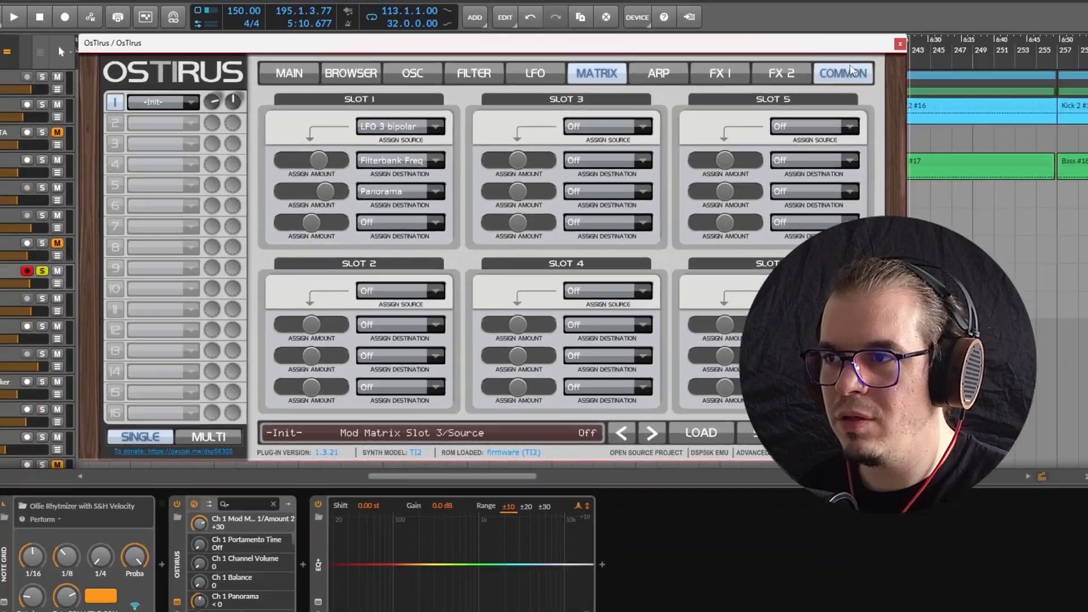
Step: Configure the delay with a 1/8 clock, moderate feedback and send, and a color of -15, and audition the patch in the mix
click(869, 53)
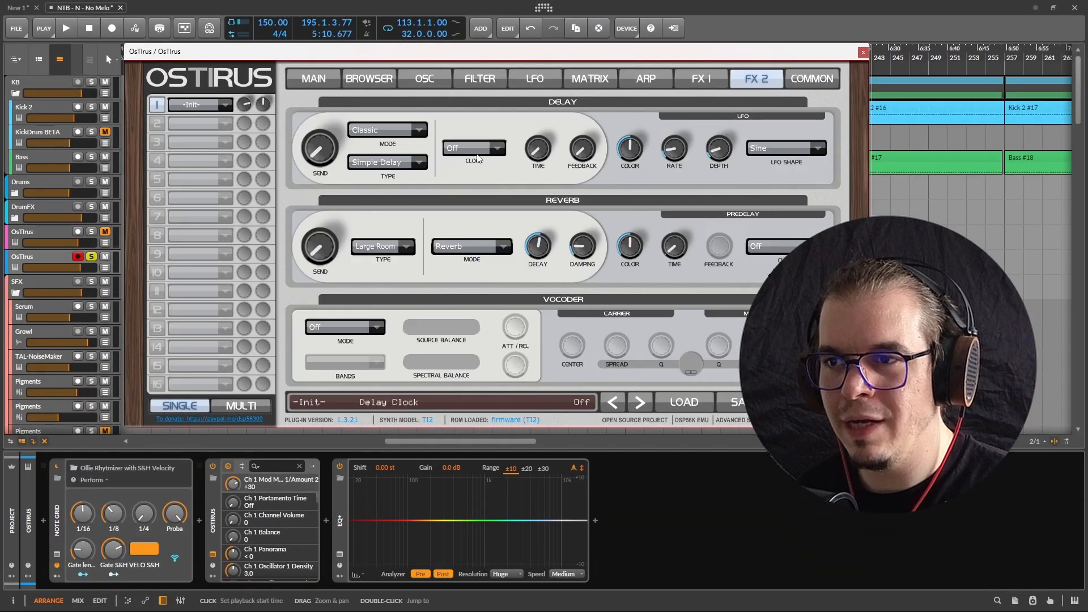
click(476, 148)
click(473, 218)
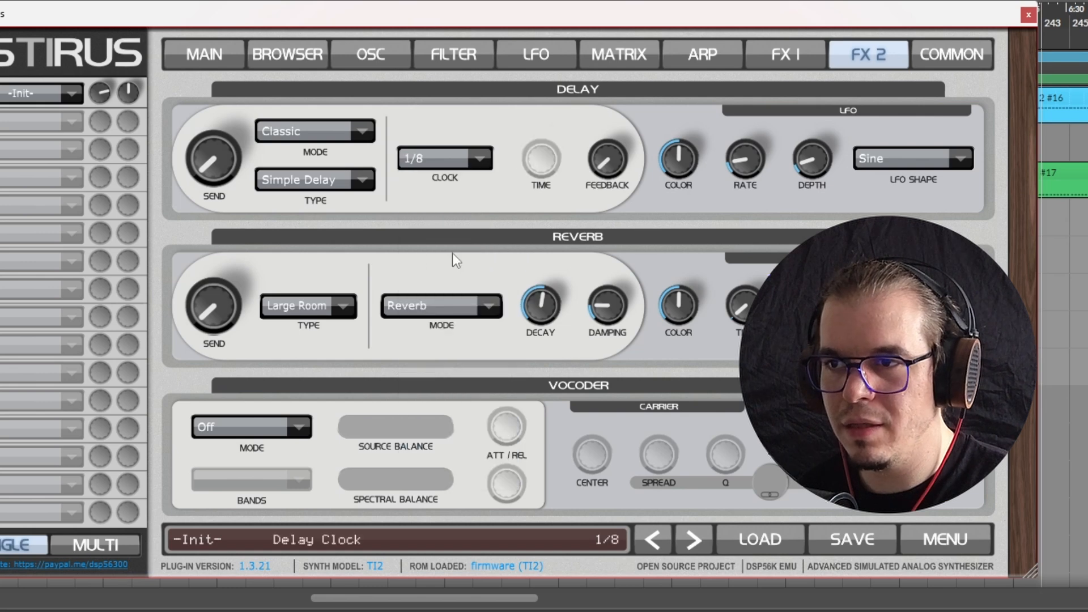
drag(596, 173, 634, 161)
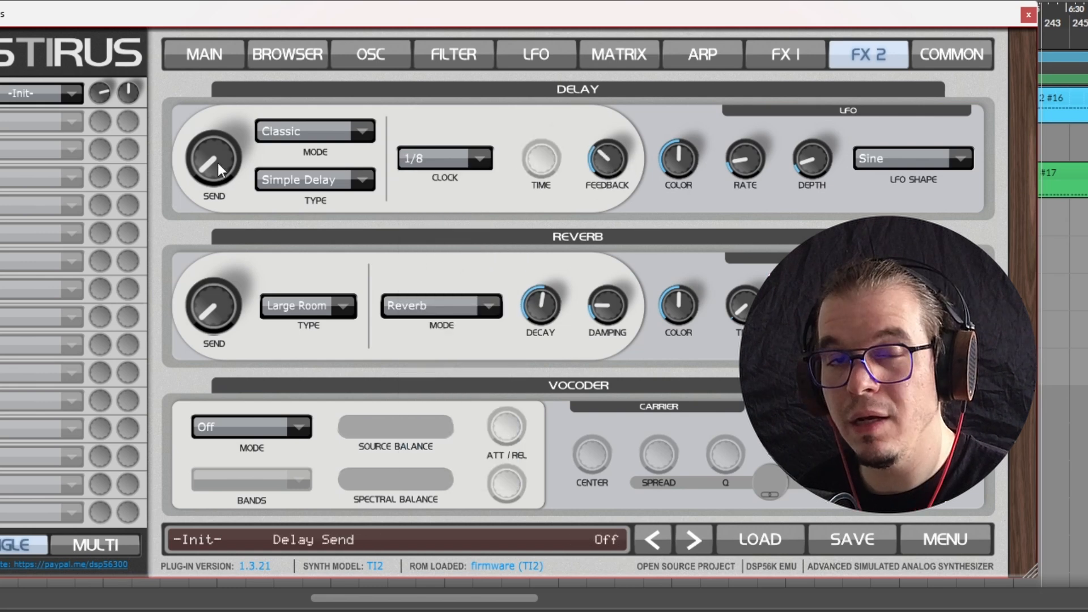
drag(212, 159, 213, 136)
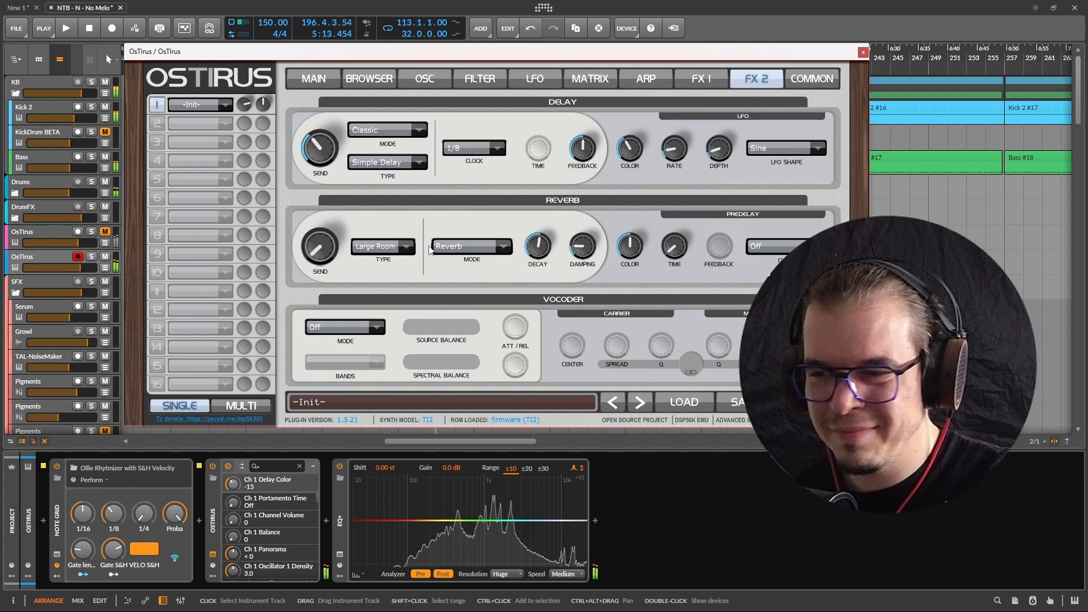
key(space)
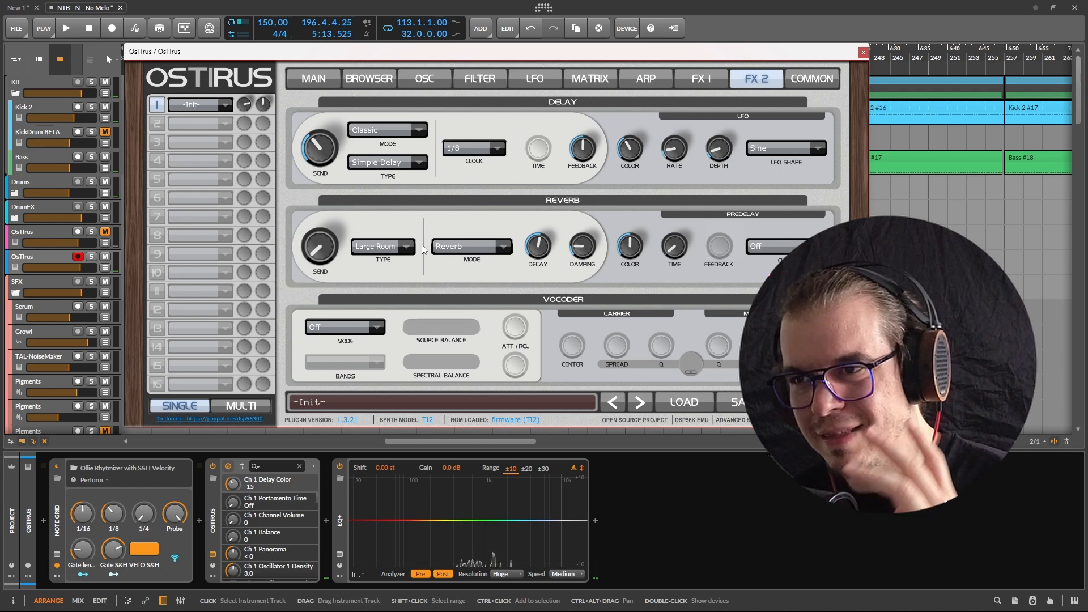